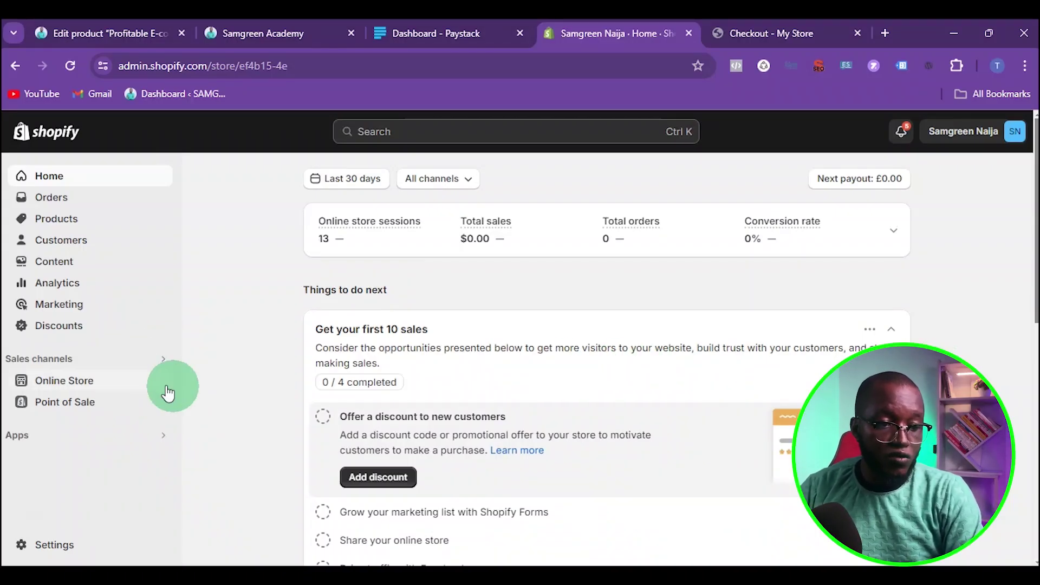
From Online Store, customize the Dawn theme and switch to the 'Checkout and new customer accounts' page.
left_click(73, 386)
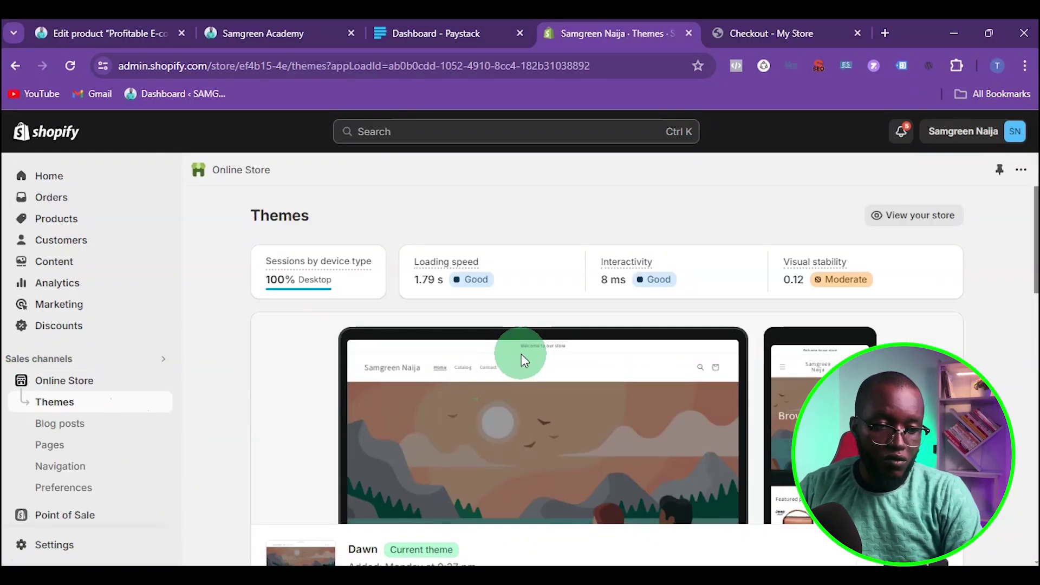
scroll(522, 353, "down", 4)
left_click(917, 340)
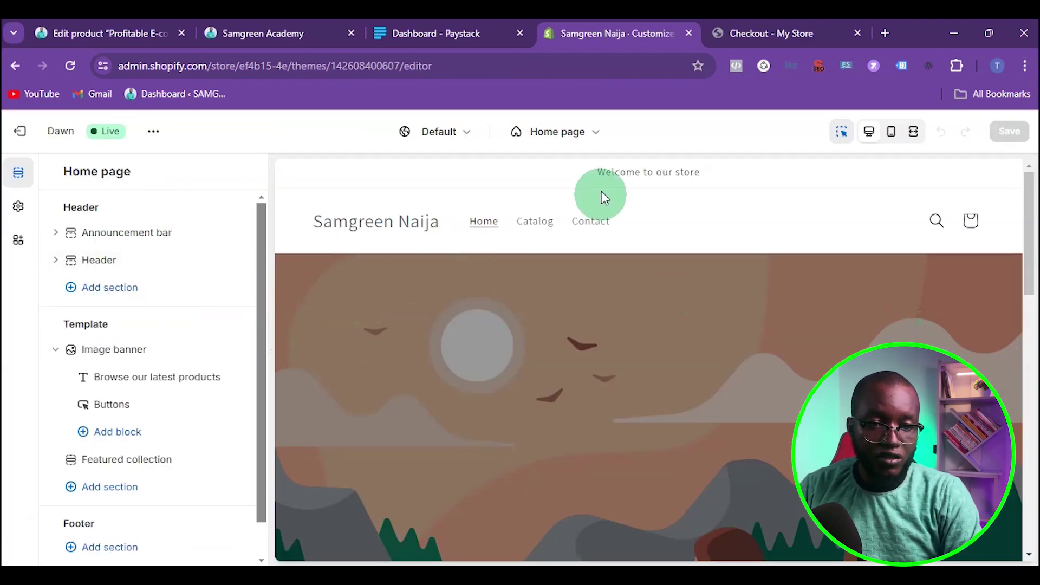
left_click(572, 140)
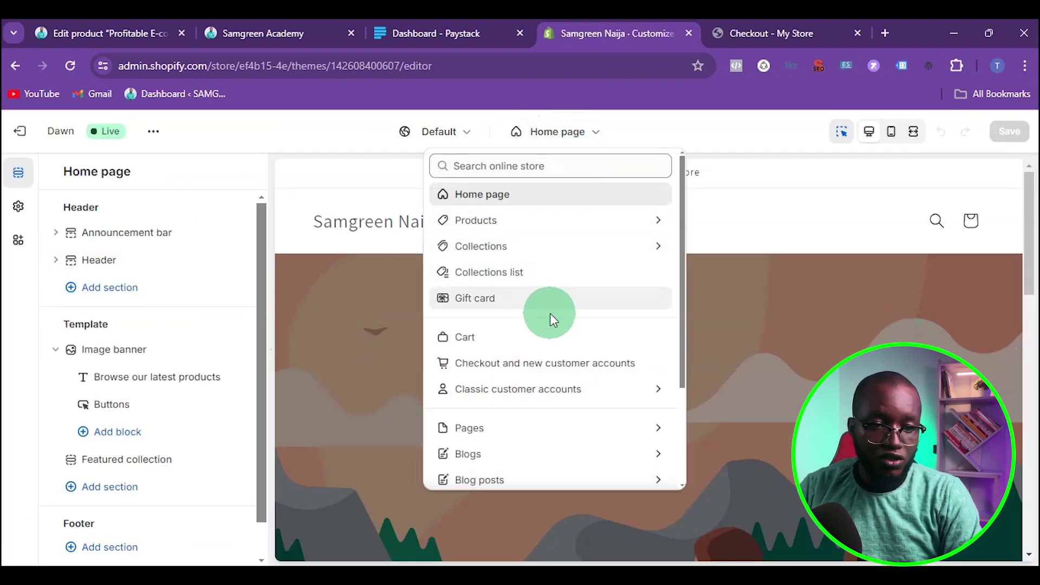
left_click(553, 374)
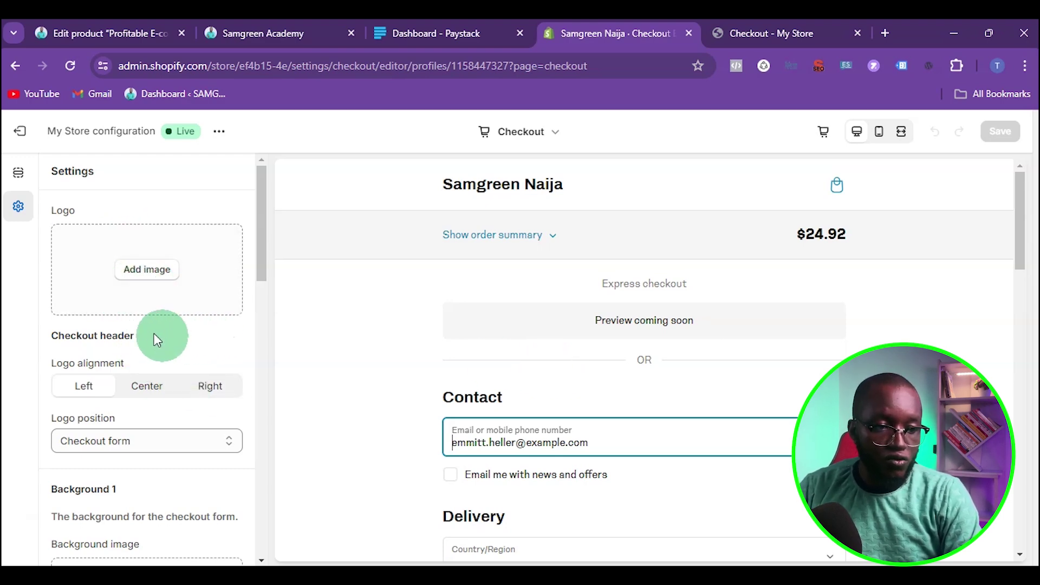
Add the Samgreen Naija logo at 280 px max width and check it in mobile and desktop previews.
left_click(147, 270)
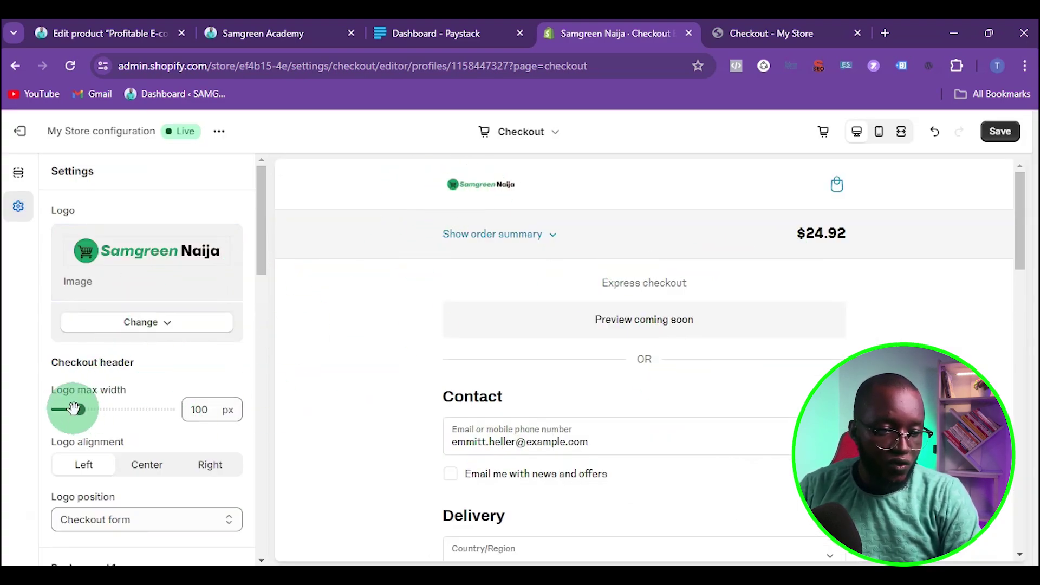
left_click_drag(76, 408, 160, 409)
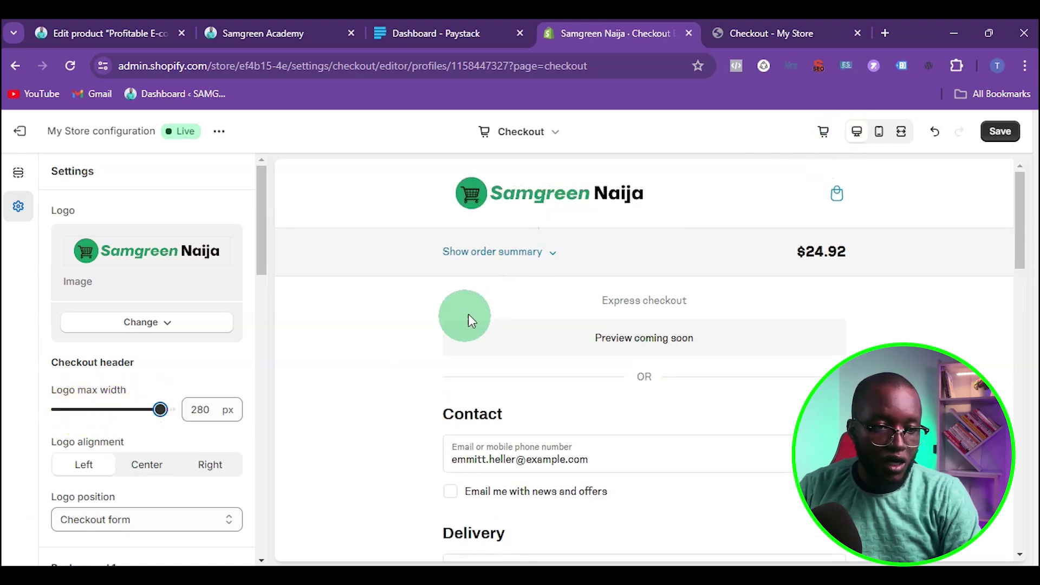
left_click(879, 135)
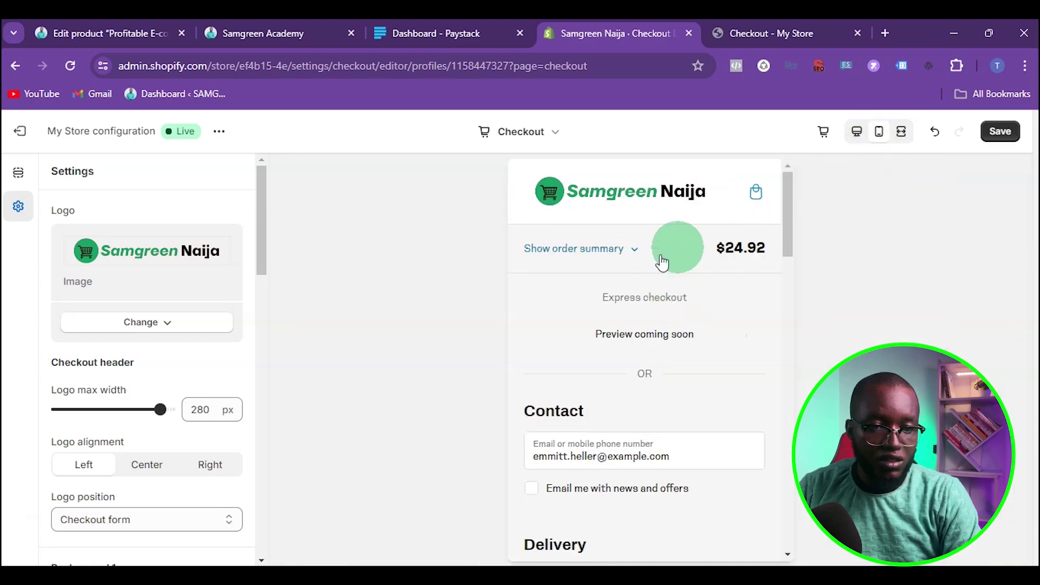
left_click(858, 133)
scroll(209, 347, "down", 3)
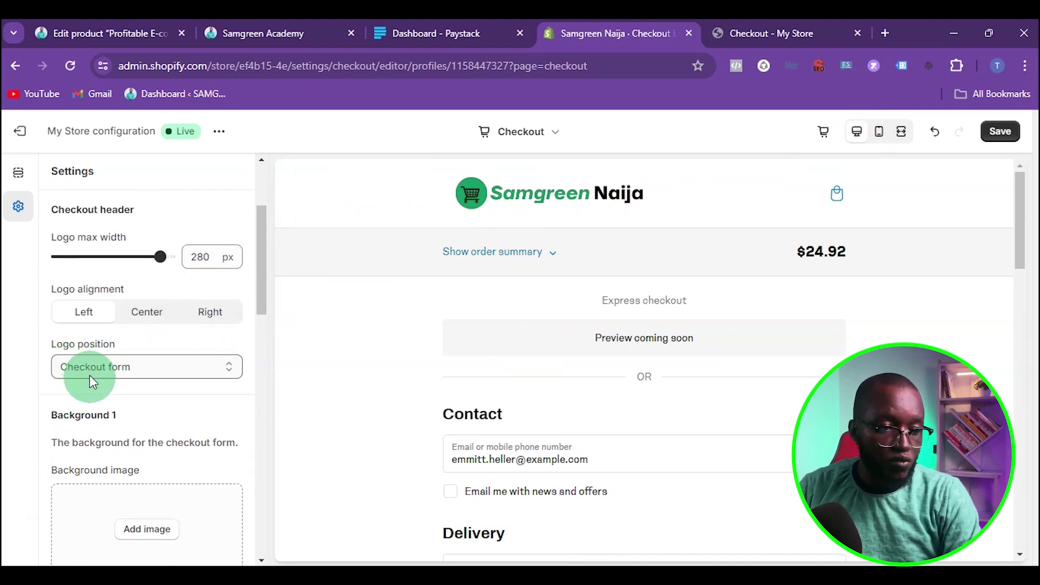
Keep the logo position on Checkout form and save the logo changes.
left_click(112, 372)
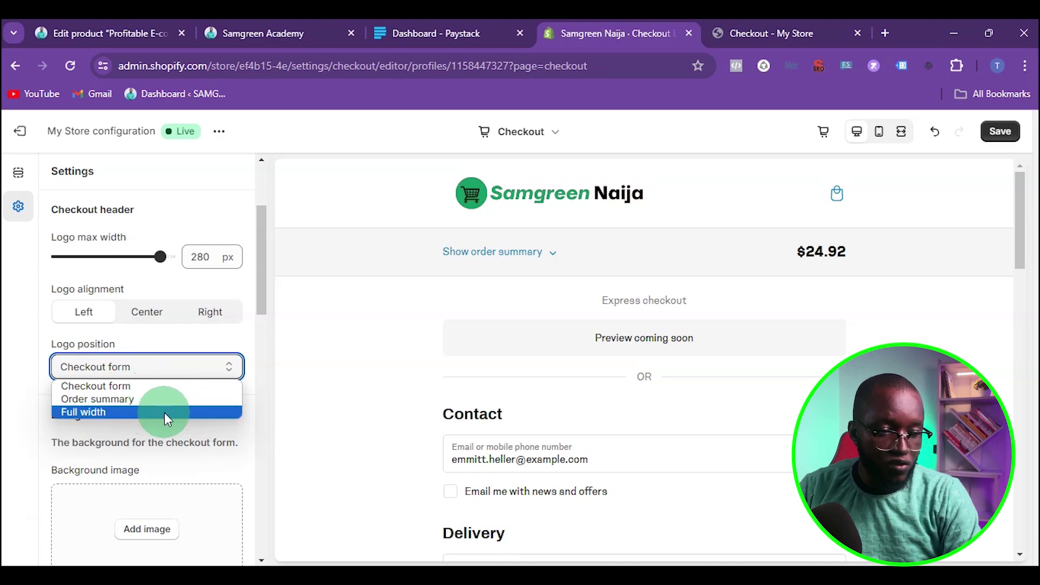
left_click(128, 388)
left_click(1000, 131)
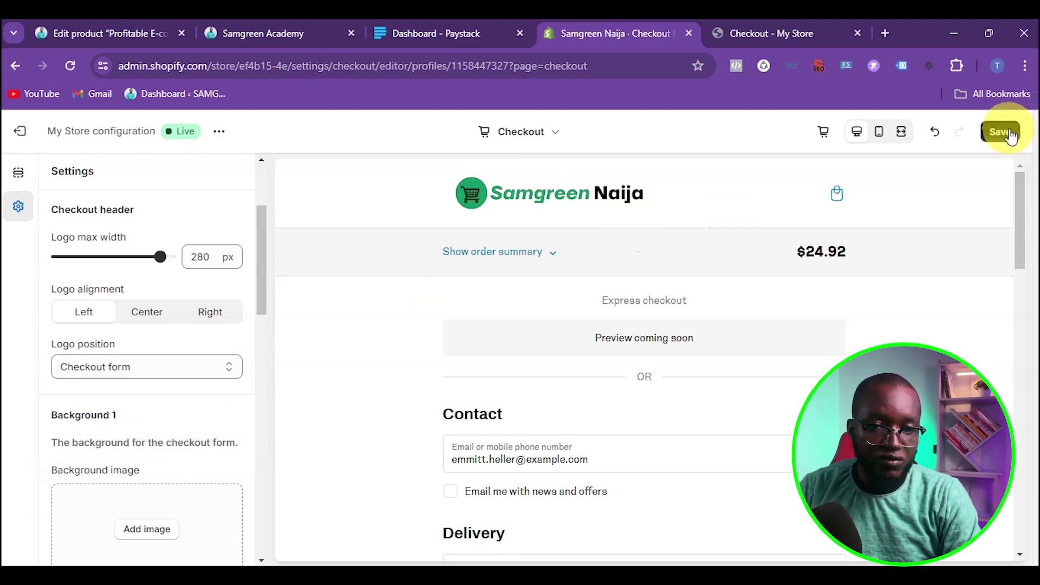
Reload the live checkout to see the new logo, then return to the editor.
left_click(776, 32)
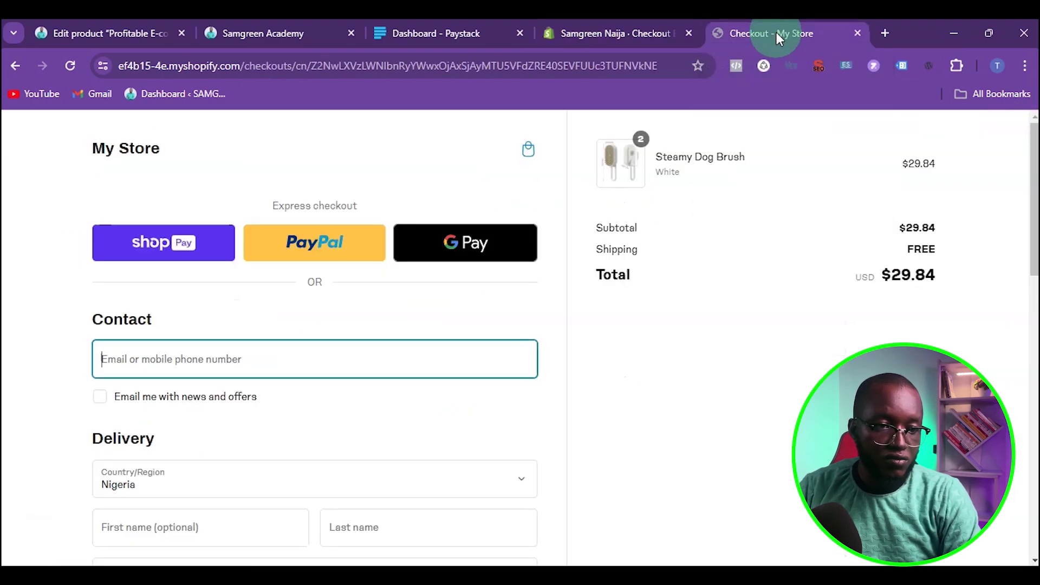
left_click(71, 65)
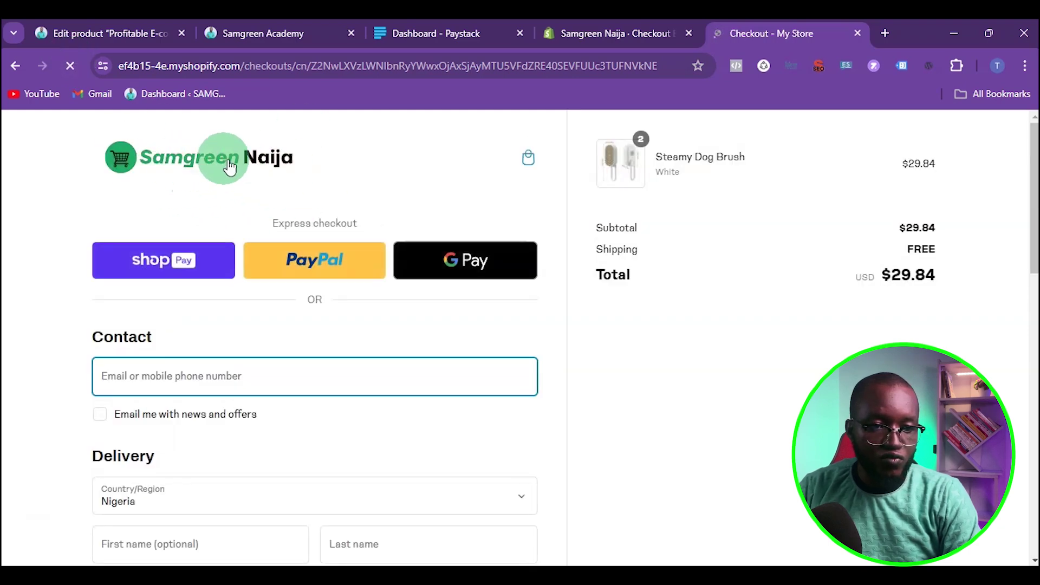
left_click(600, 38)
Set Logo position to Order summary, save, and confirm it on the reloaded live checkout.
left_click(129, 372)
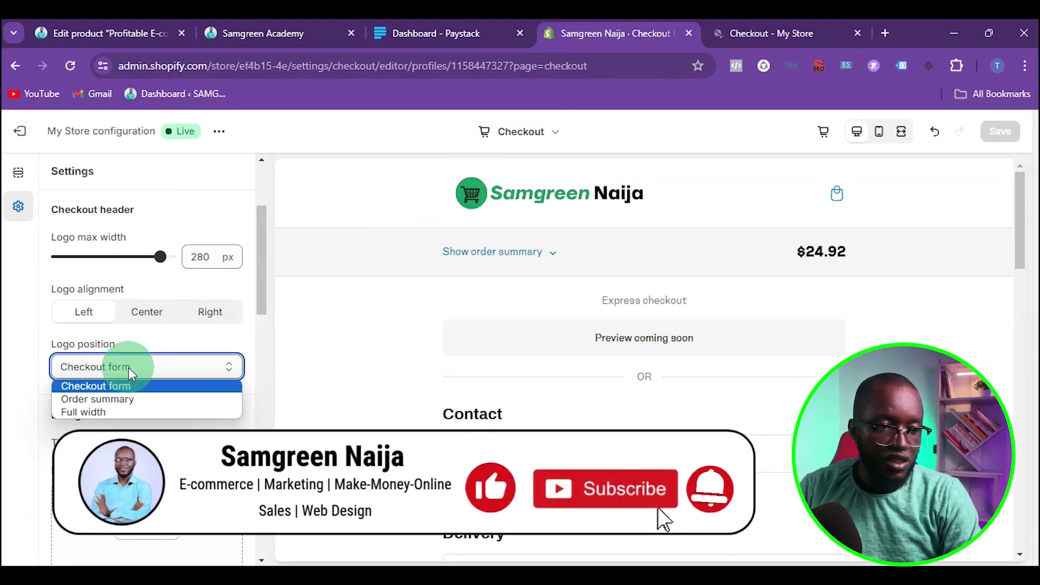
left_click(133, 400)
left_click(1000, 131)
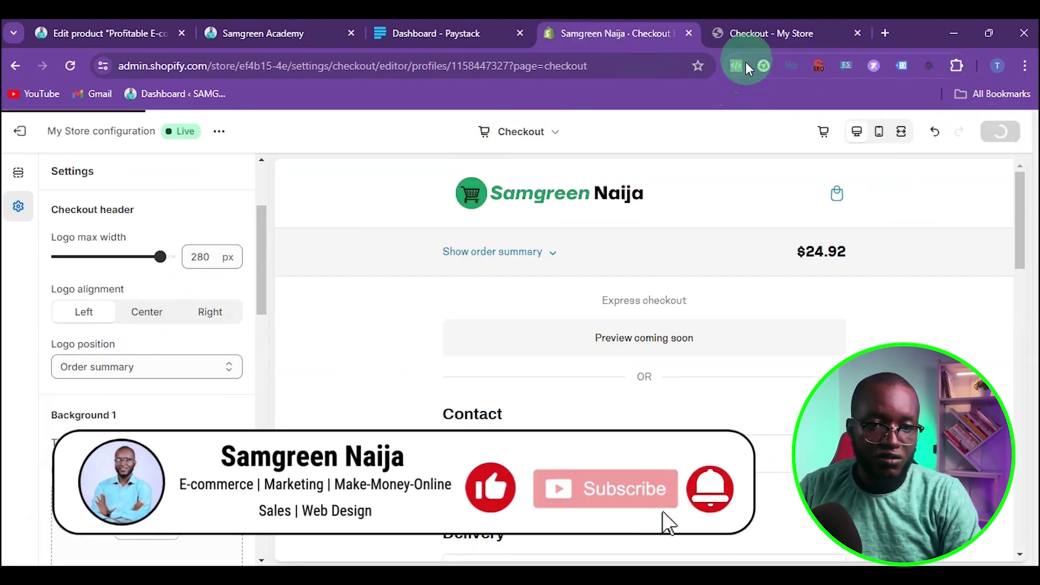
left_click(743, 33)
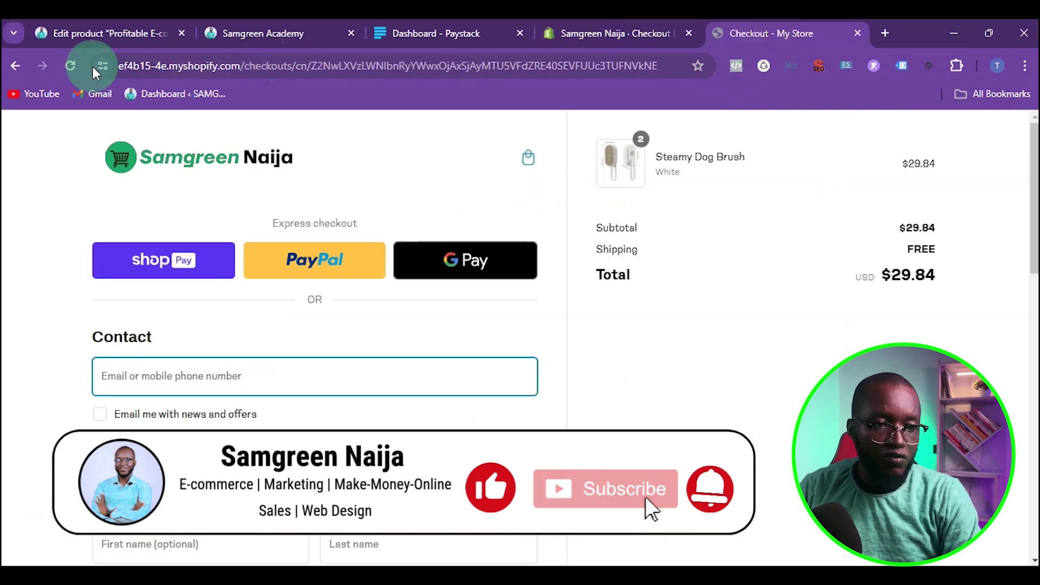
left_click(70, 65)
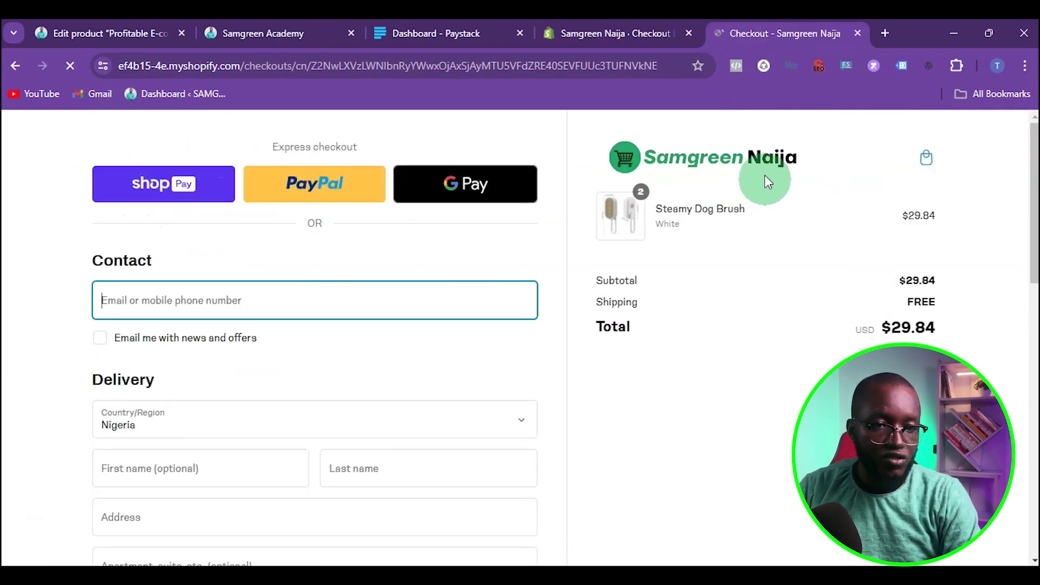
left_click(604, 34)
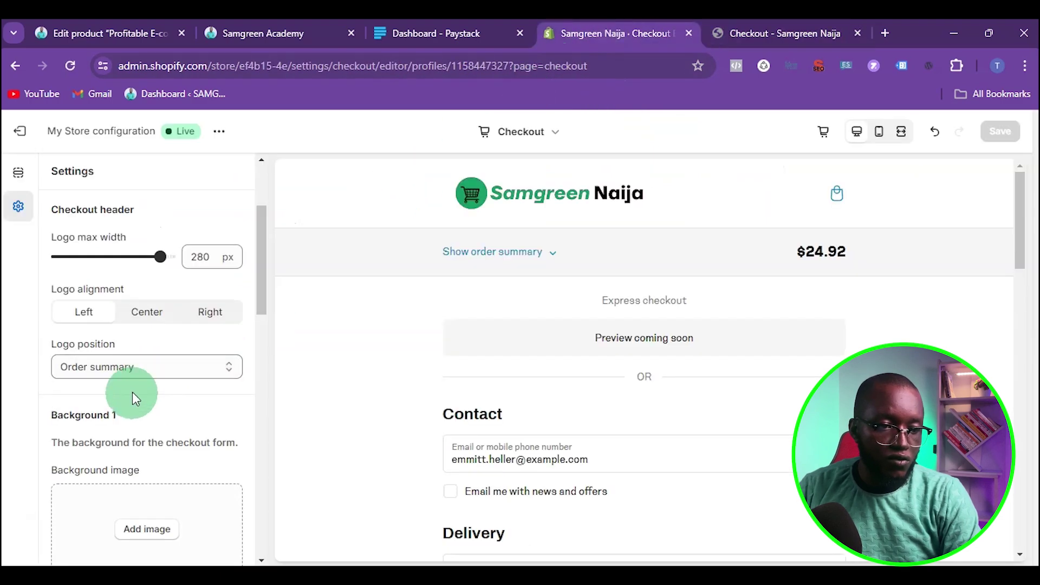
Set the logo position back to Checkout form and scroll to the Background 1 settings.
left_click(120, 368)
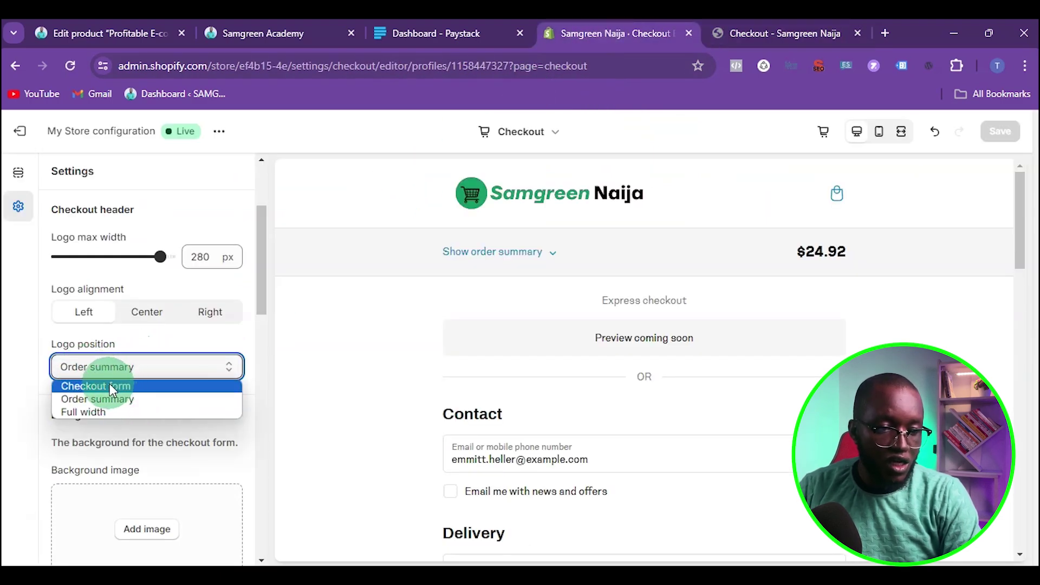
left_click(97, 386)
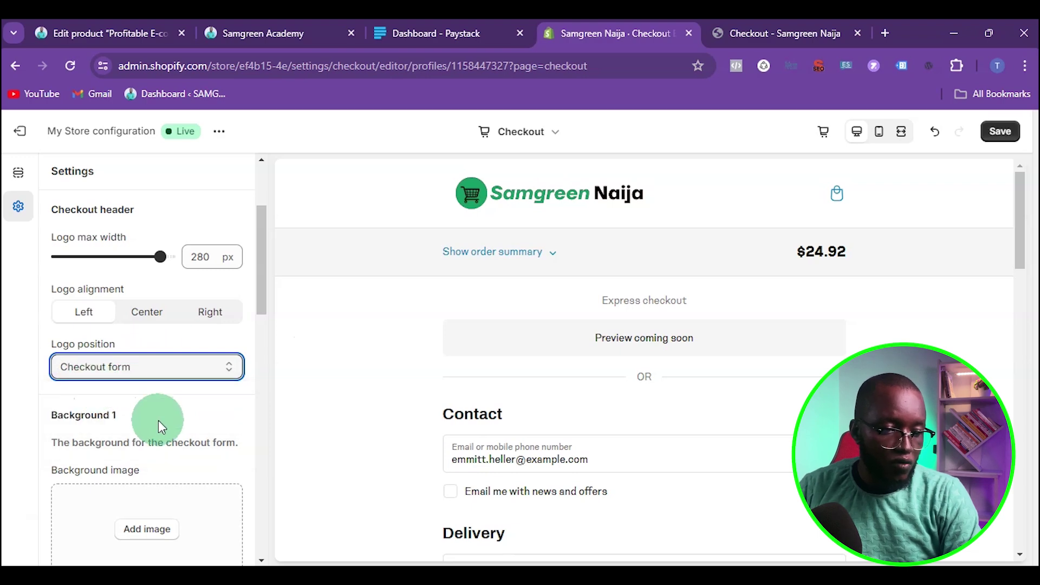
scroll(158, 420, "down", 2)
scroll(158, 422, "down", 2)
scroll(167, 376, "up", 2)
scroll(157, 376, "down", 2)
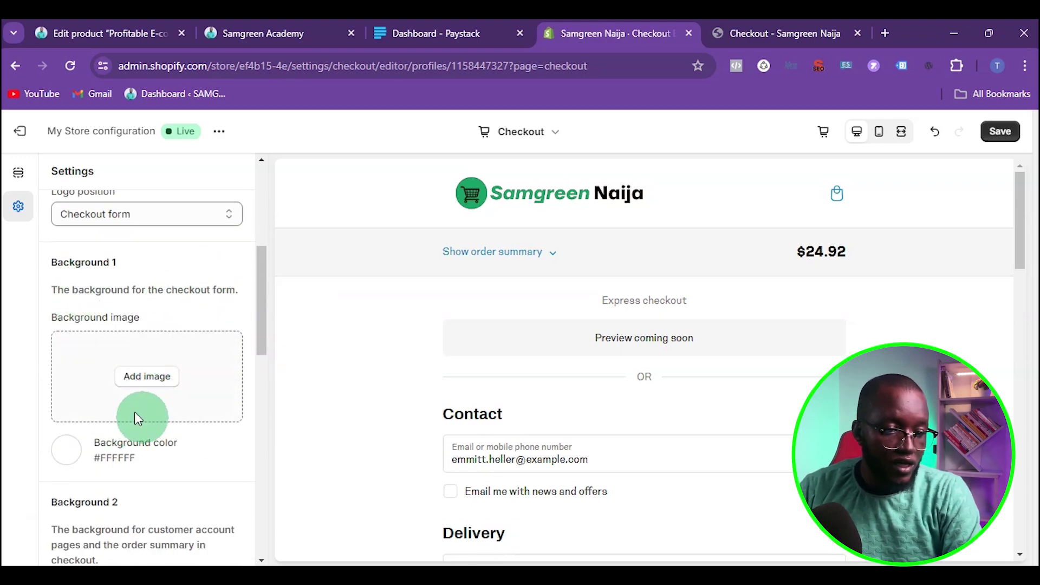
scroll(144, 358, "down", 6)
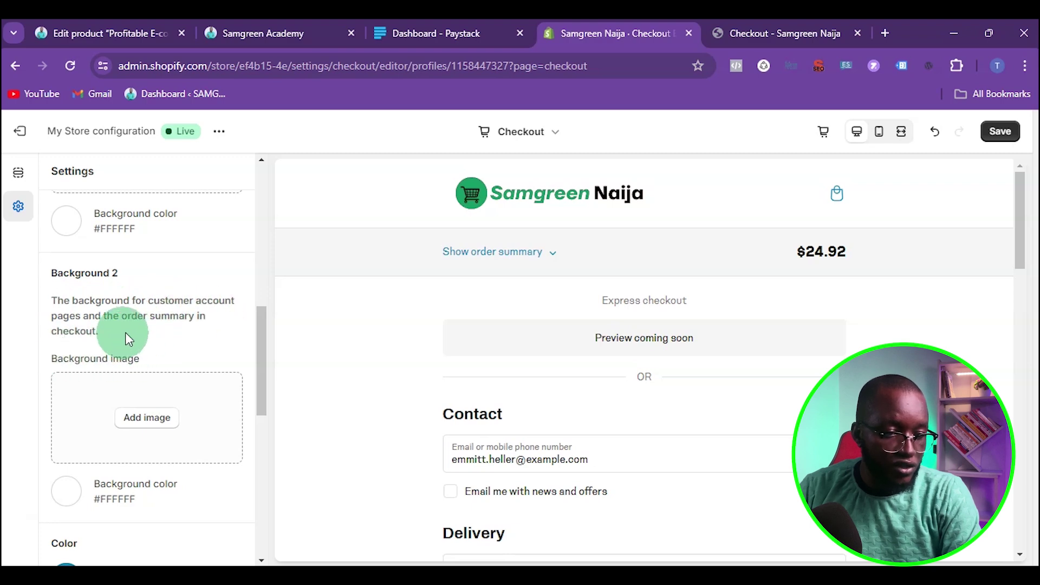
scroll(153, 357, "up", 5)
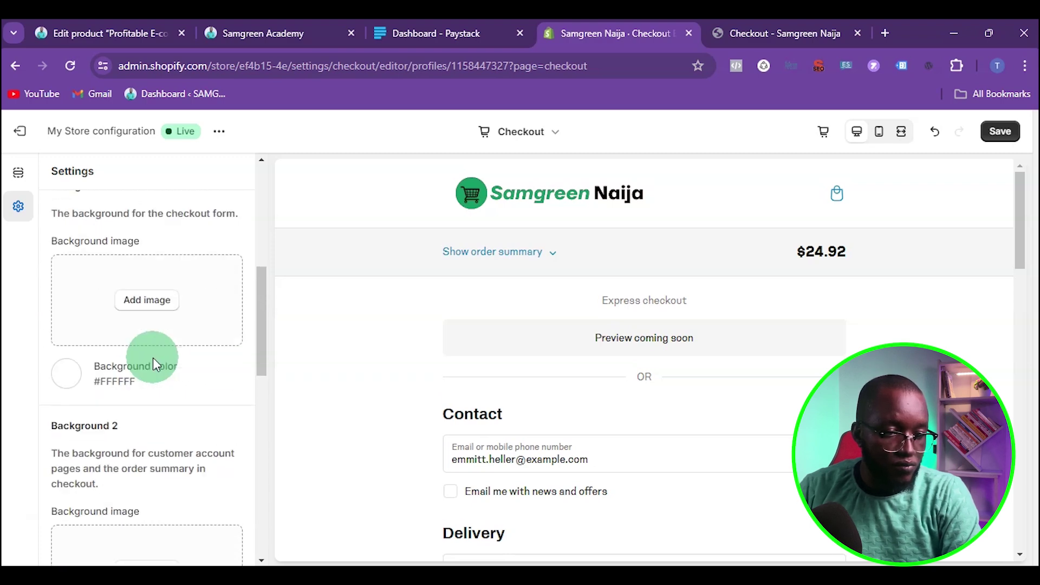
scroll(152, 361, "up", 2)
scroll(151, 364, "down", 2)
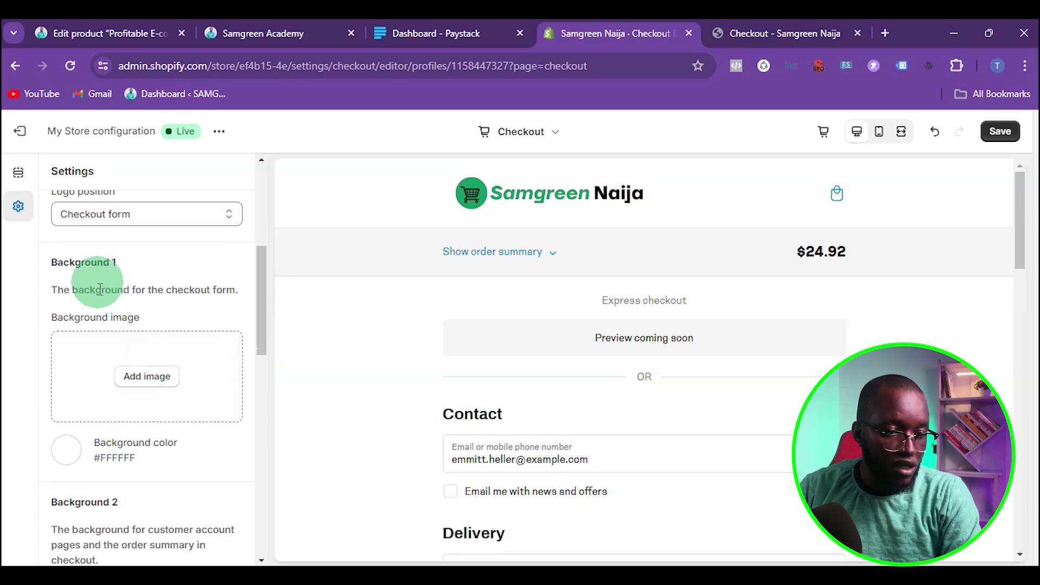
Apply the brown leather bag image as the checkout form's Background 1 image.
left_click(147, 381)
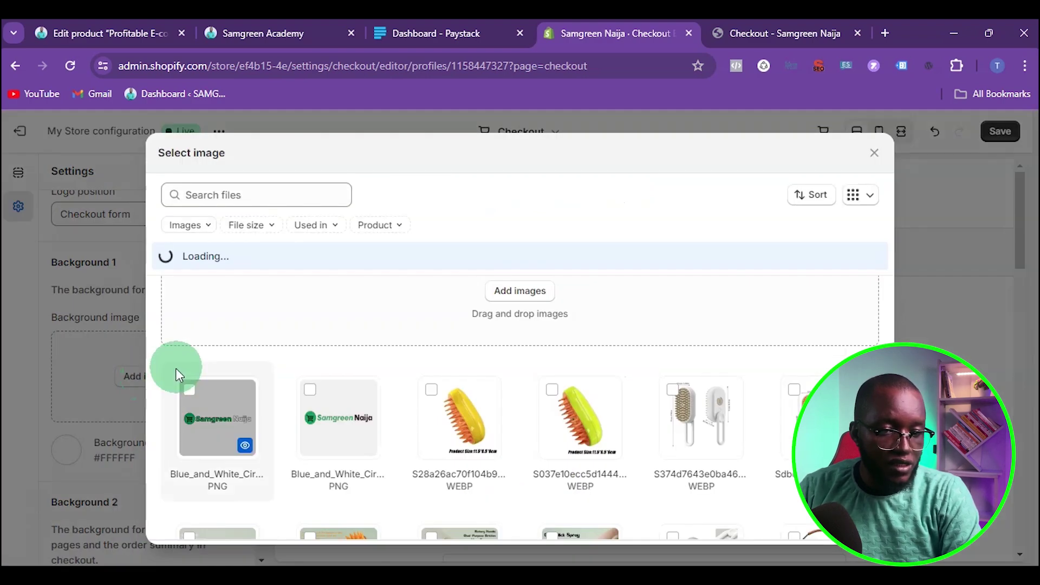
scroll(576, 408, "down", 4)
scroll(311, 455, "down", 3)
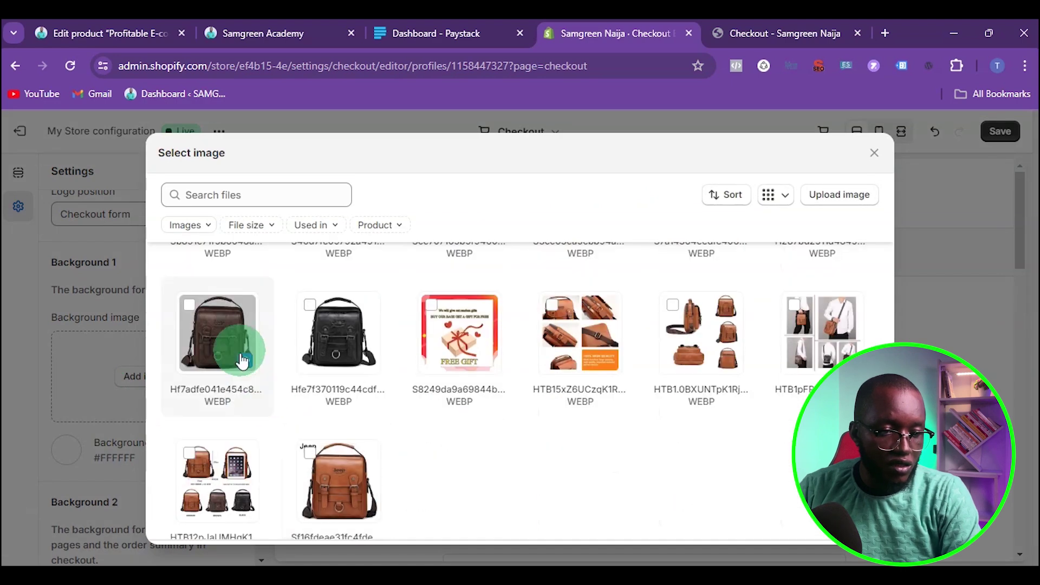
left_click(244, 360)
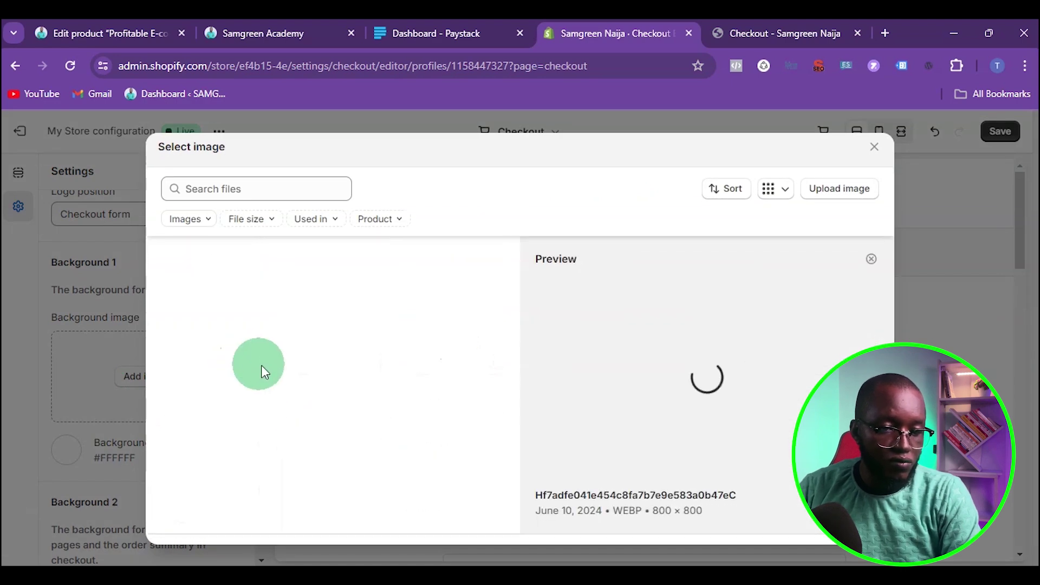
double_click(191, 311)
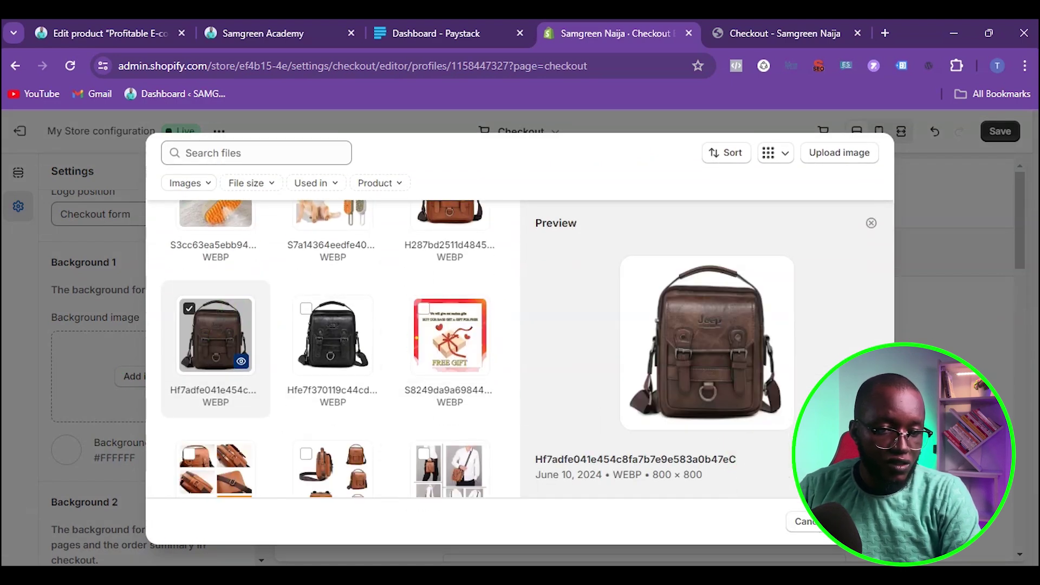
left_click(292, 369)
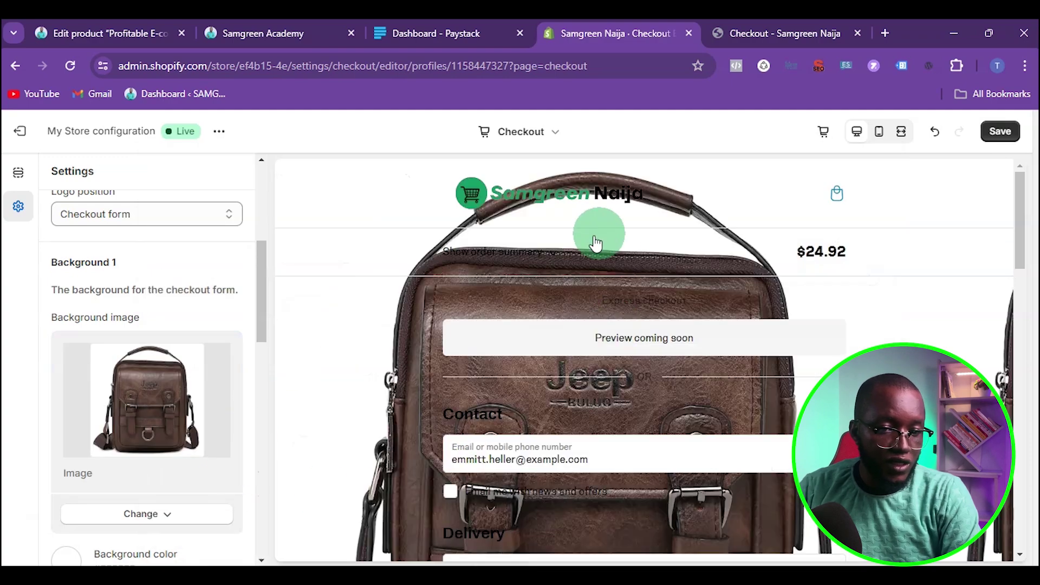
Remove the leather bag image so Background 1 is plain #FFFFFF again.
scroll(609, 287, "down", 12)
scroll(627, 340, "up", 1)
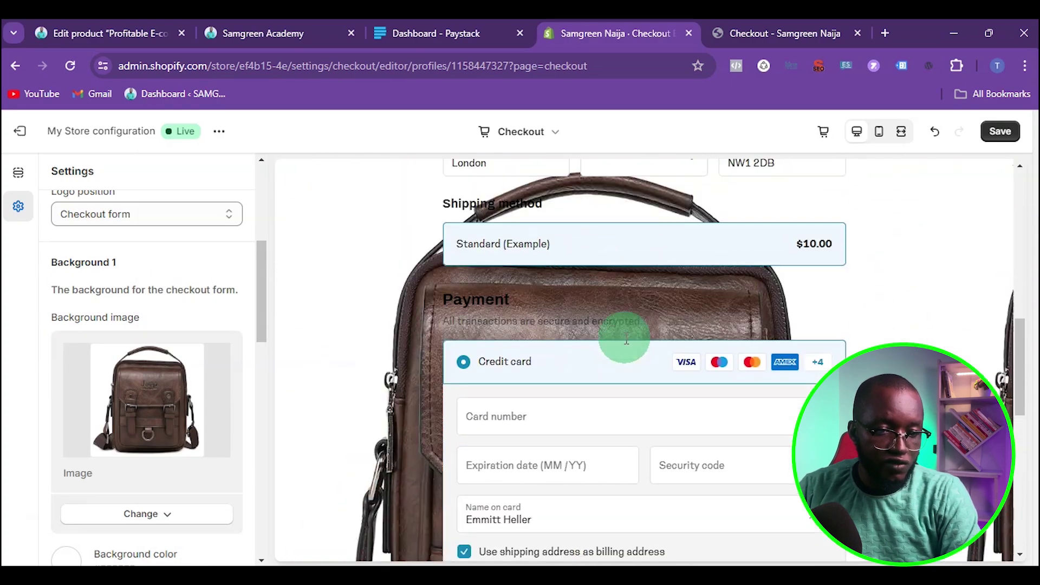
scroll(626, 338, "down", 11)
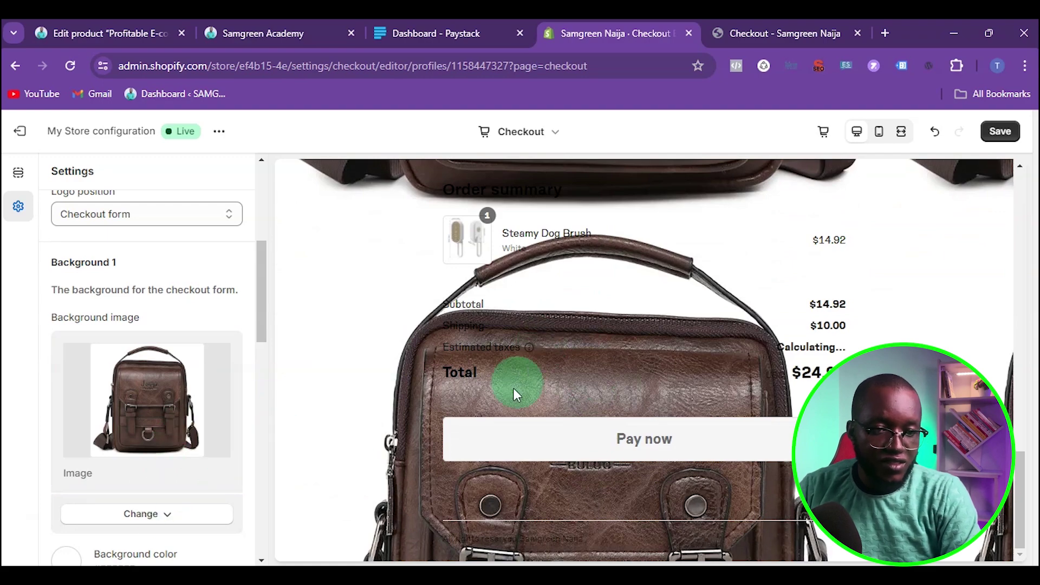
left_click(180, 527)
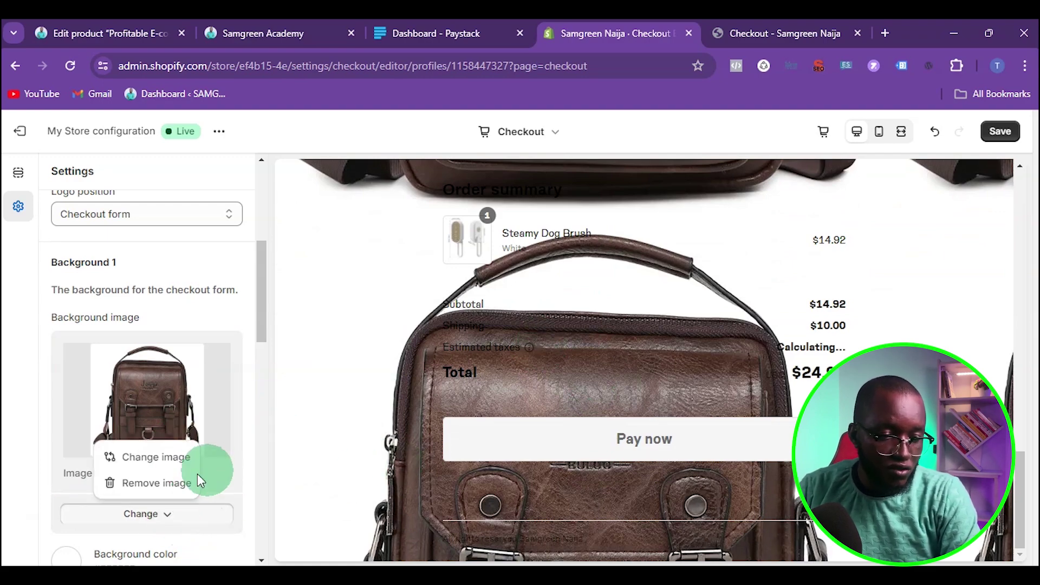
left_click(170, 487)
scroll(204, 340, "down", 3)
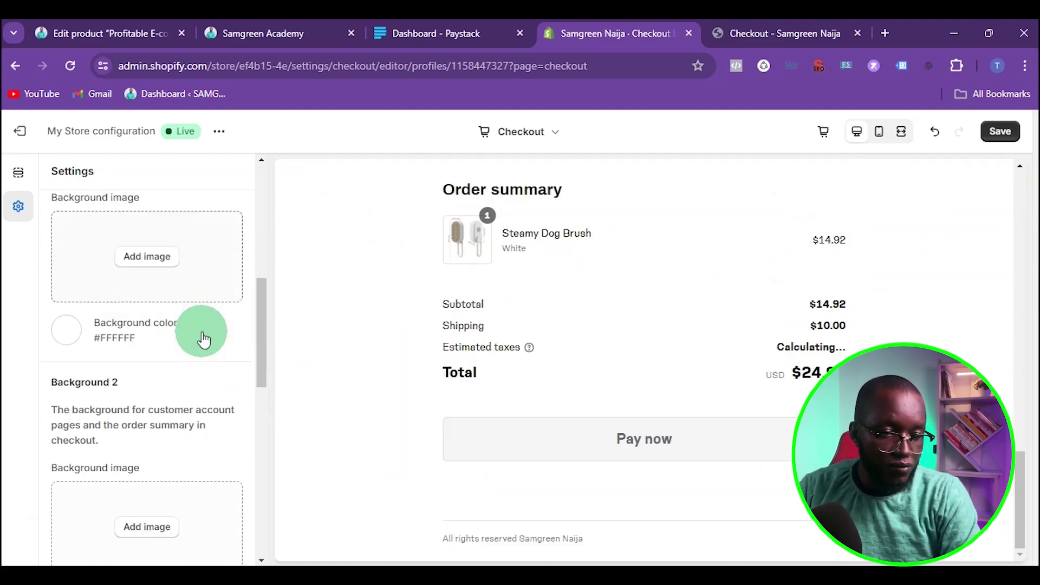
scroll(212, 442, "down", 3)
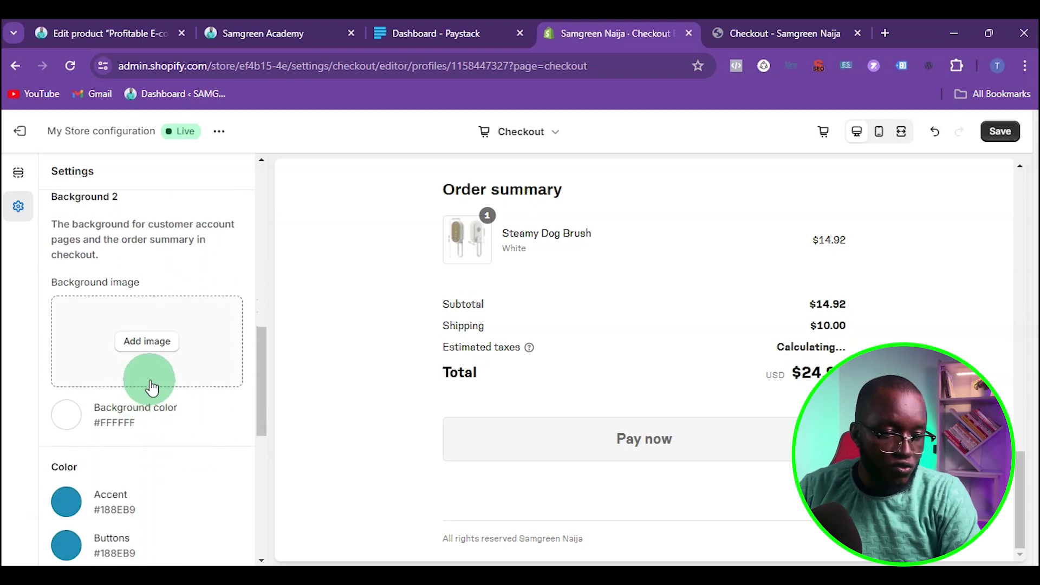
scroll(152, 387, "up", 2)
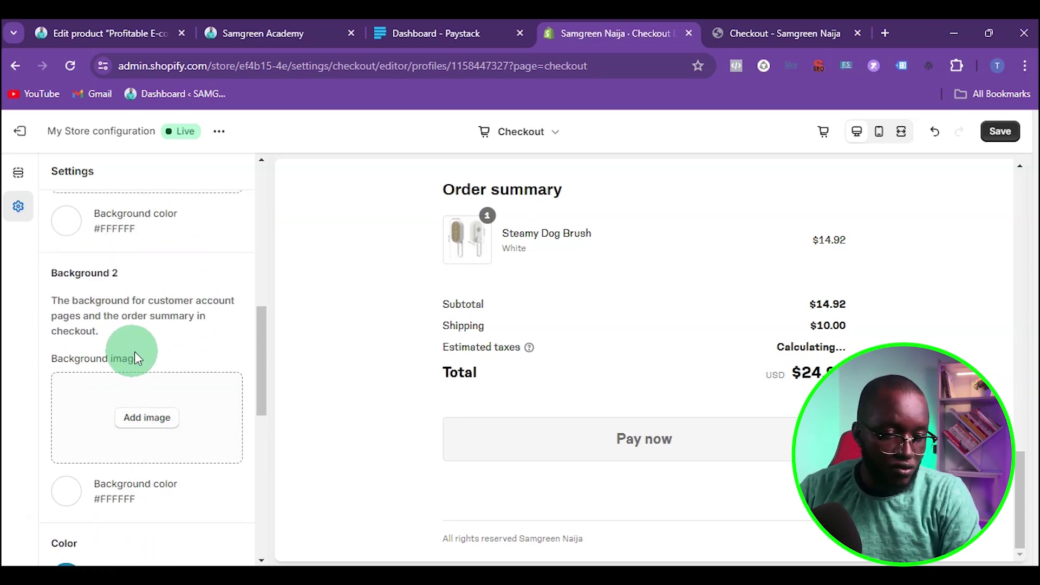
scroll(144, 359, "down", 1)
scroll(151, 369, "up", 4)
scroll(150, 368, "up", 2)
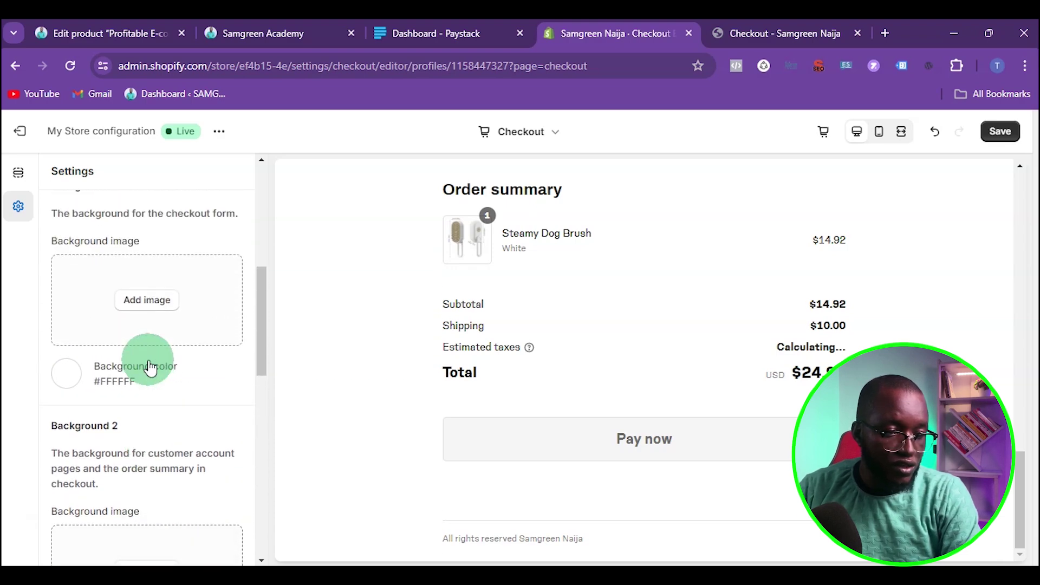
scroll(117, 471, "down", 7)
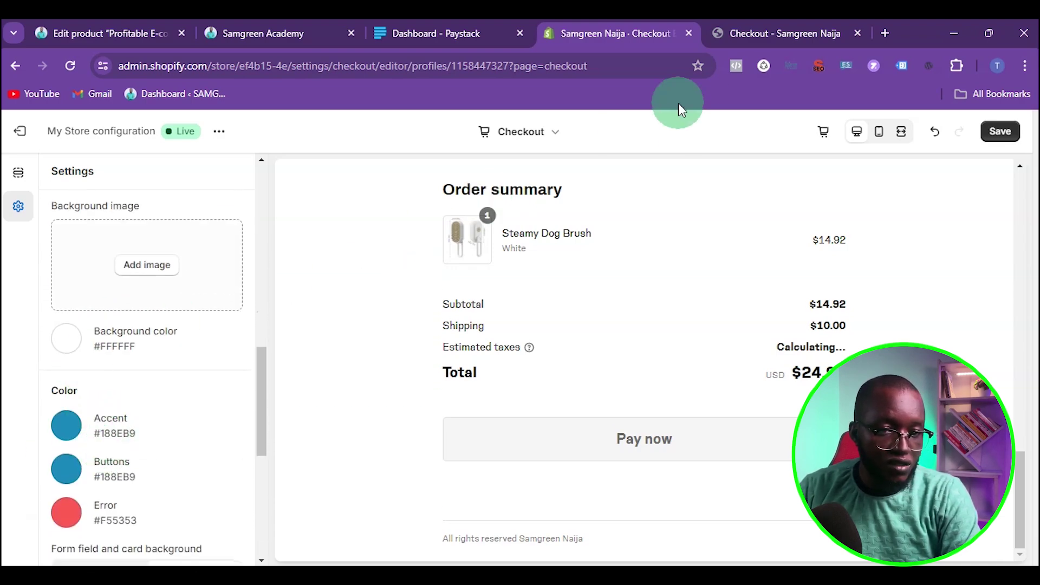
left_click(764, 30)
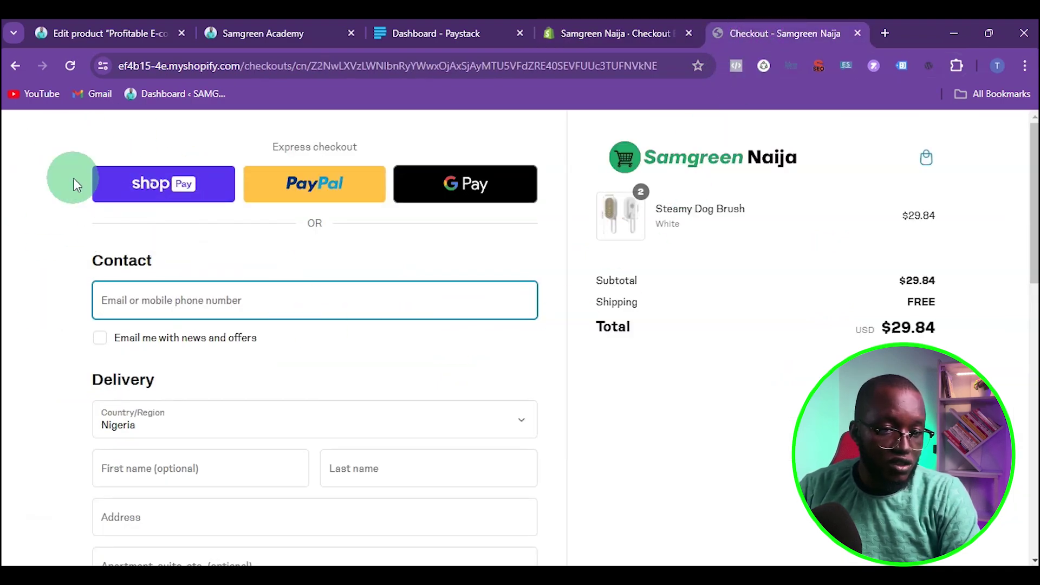
left_click(607, 33)
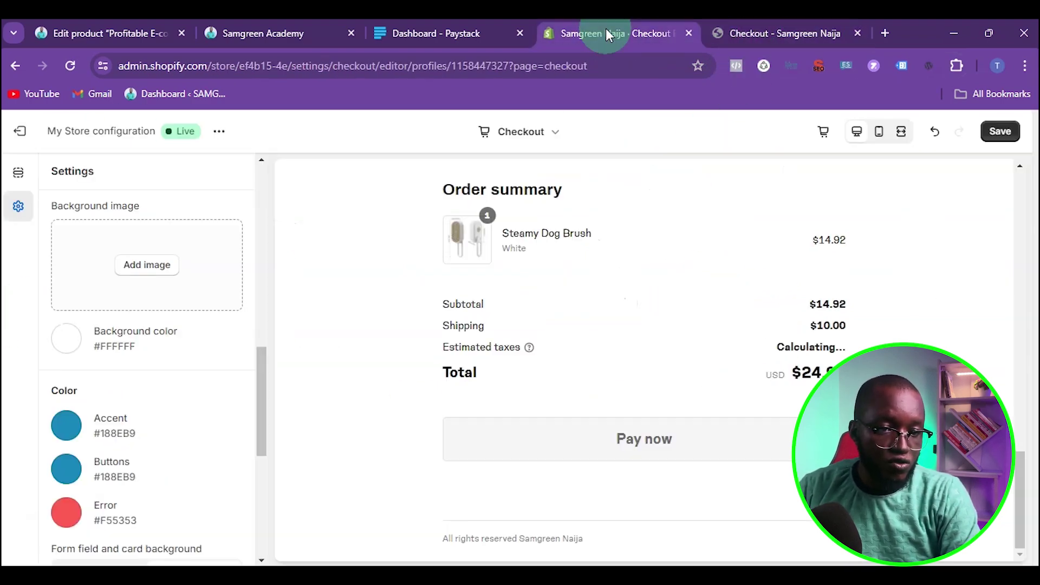
scroll(152, 362, "down", 3)
scroll(151, 362, "up", 7)
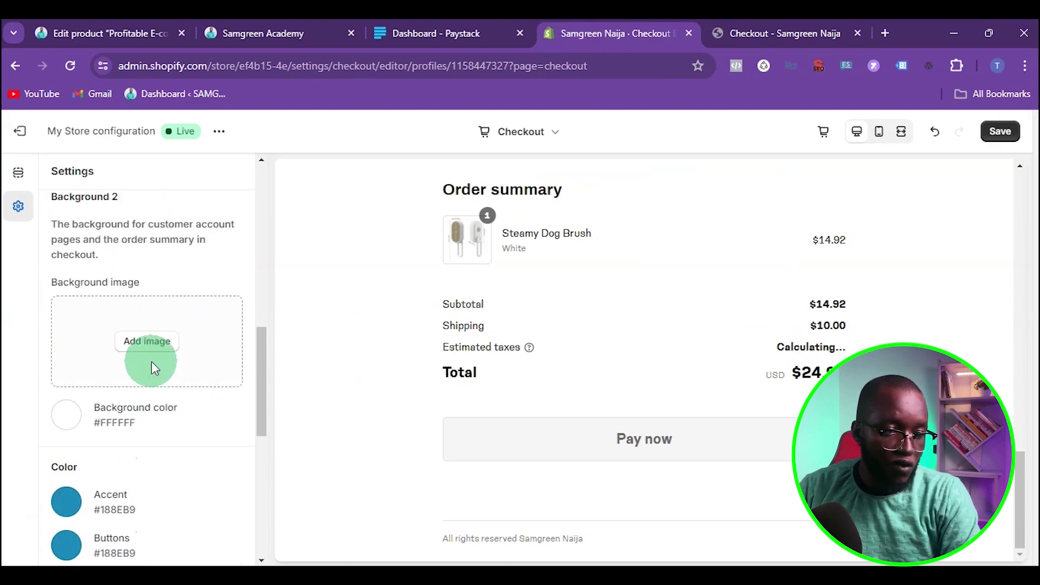
left_click(779, 34)
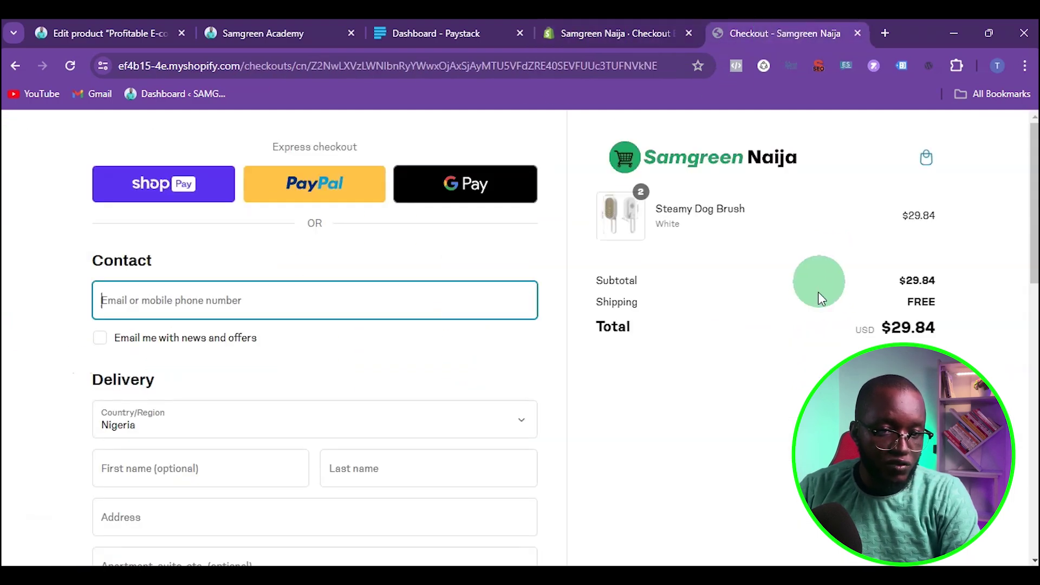
left_click(625, 43)
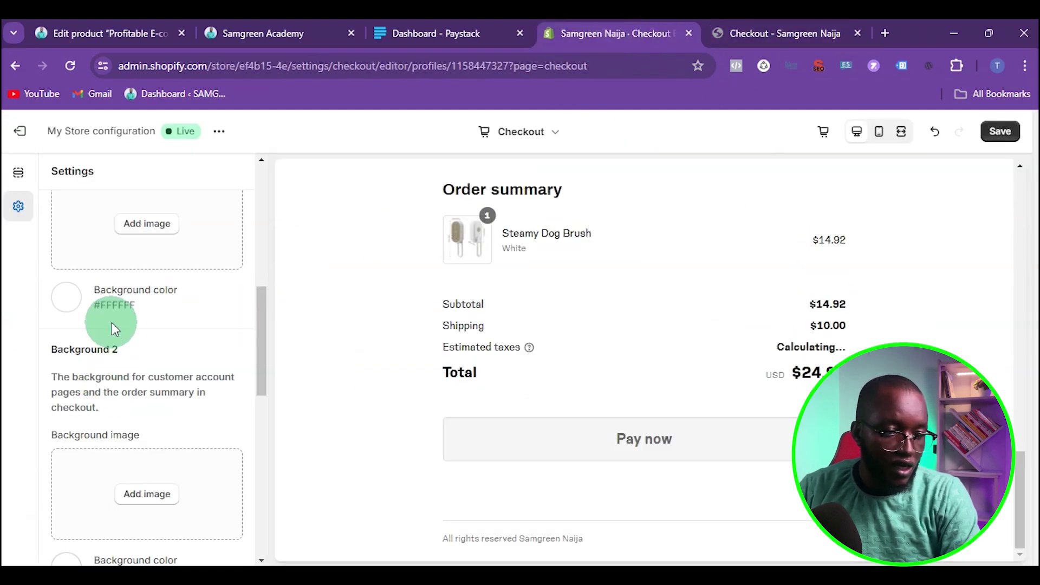
Try black for the Background 1 colour, then set it back to white #FFFFFF.
left_click(67, 304)
left_click_drag(112, 395, 32, 488)
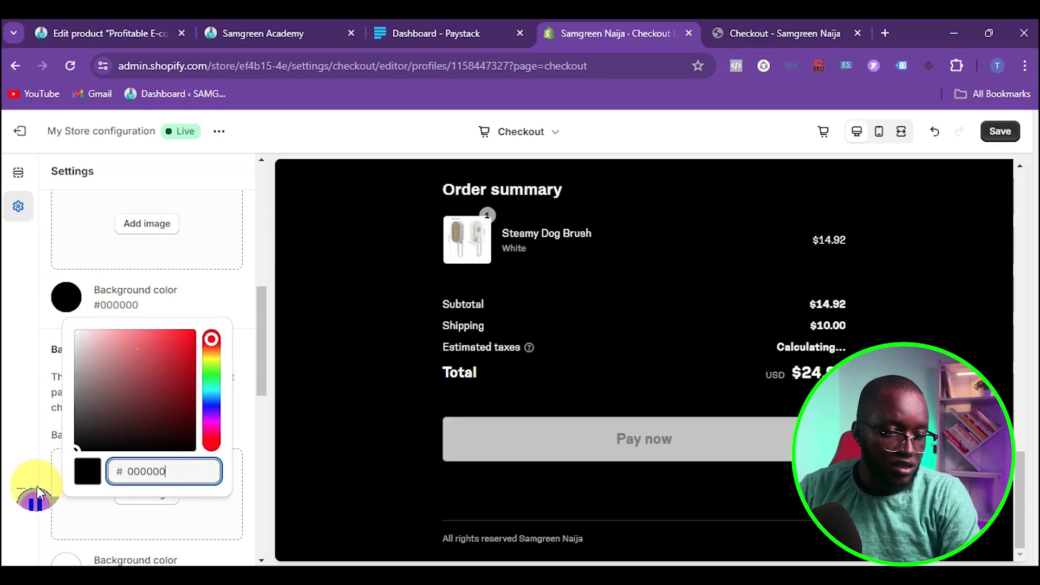
left_click(116, 460)
scroll(568, 374, "up", 15)
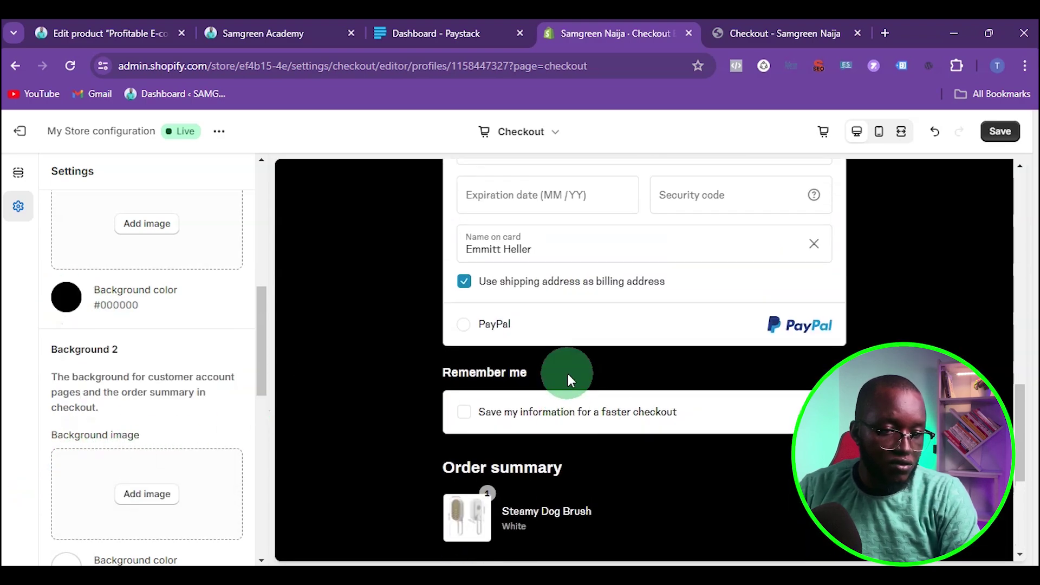
scroll(186, 355, "up", 3)
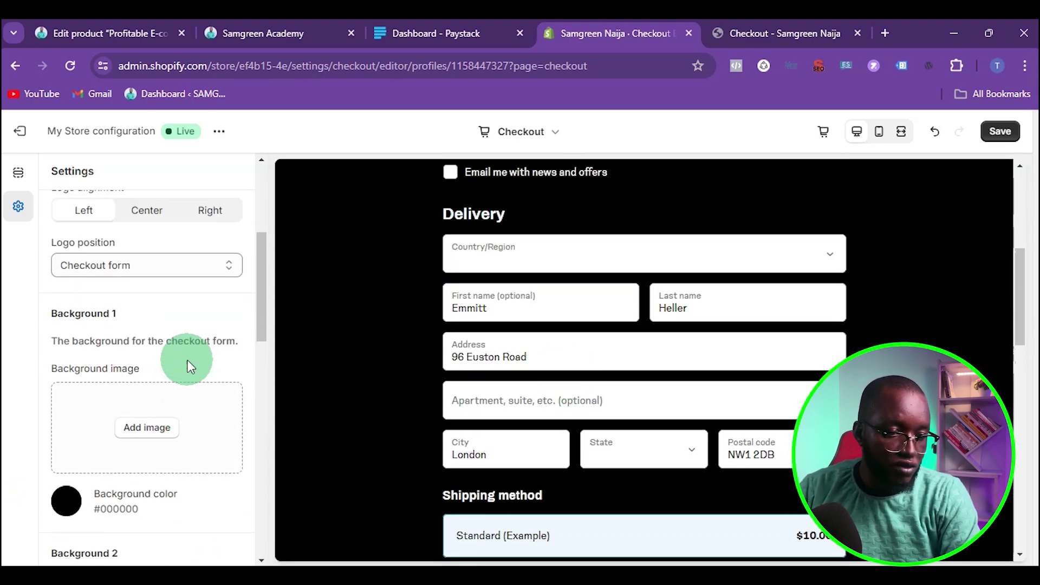
scroll(184, 358, "down", 3)
left_click(72, 303)
left_click_drag(134, 337, 43, 314)
Set the order summary Background 2 colour to black #000000 and save.
scroll(164, 354, "down", 5)
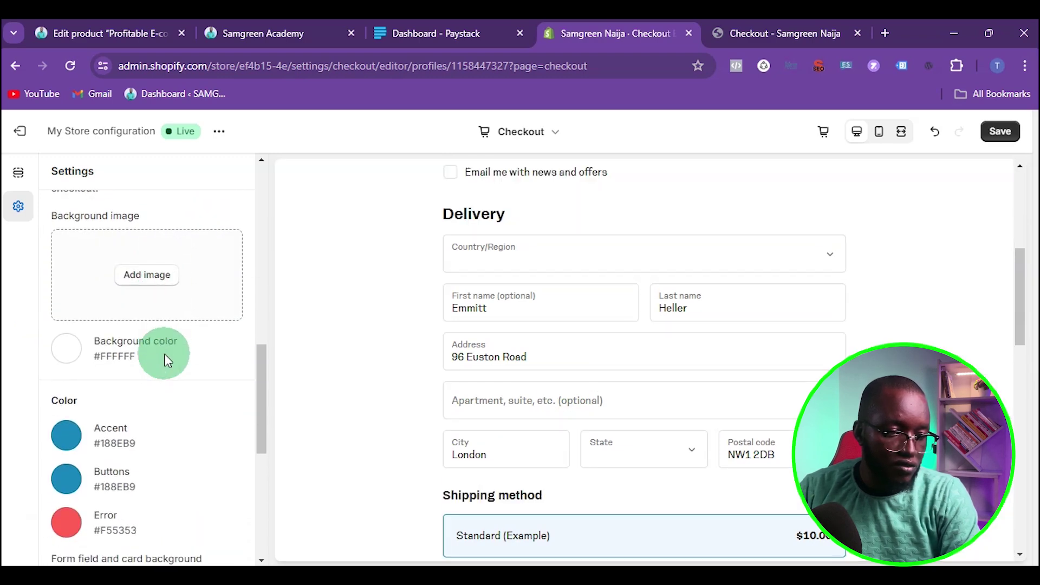
left_click(73, 340)
left_click_drag(145, 423, 82, 496)
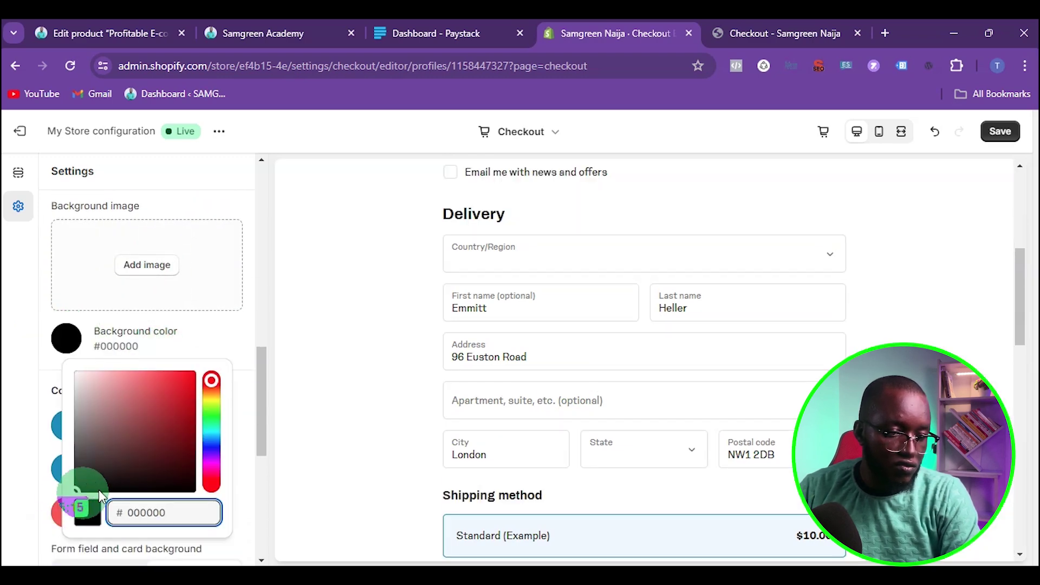
left_click(1007, 136)
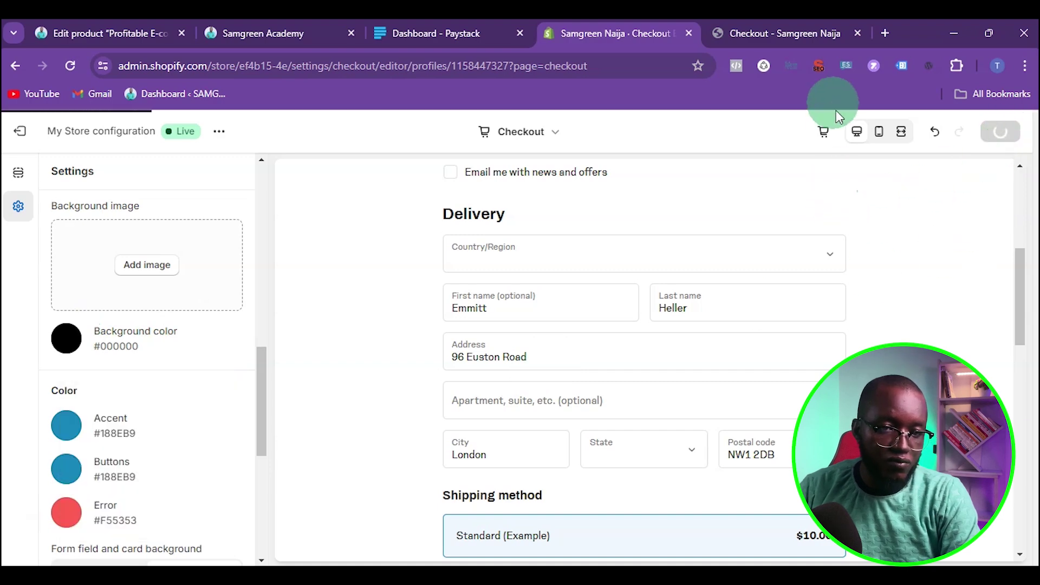
Reload the live checkout to view the black order summary beside the white form, then return to the editor.
left_click(787, 32)
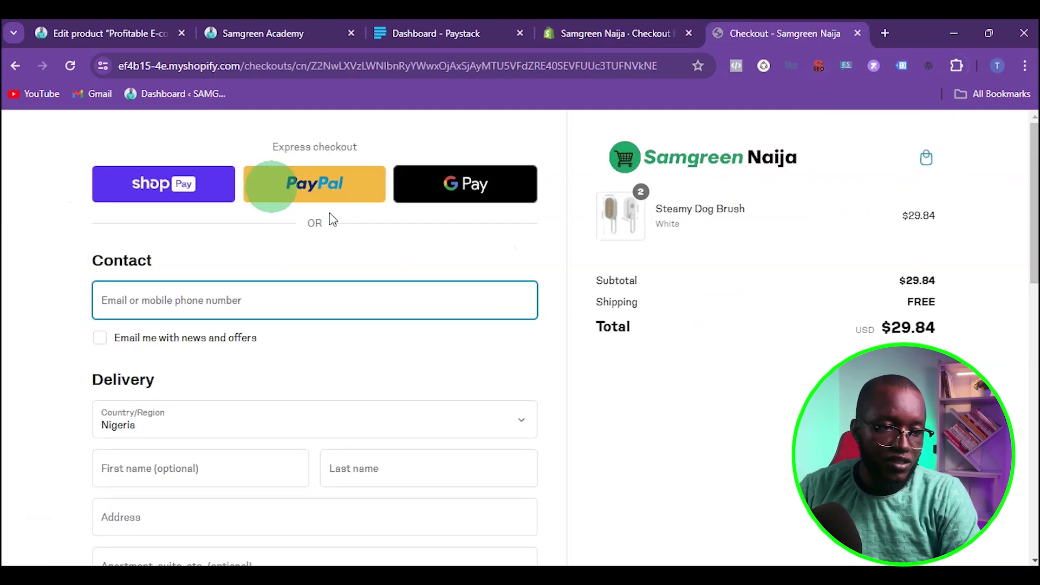
left_click(76, 74)
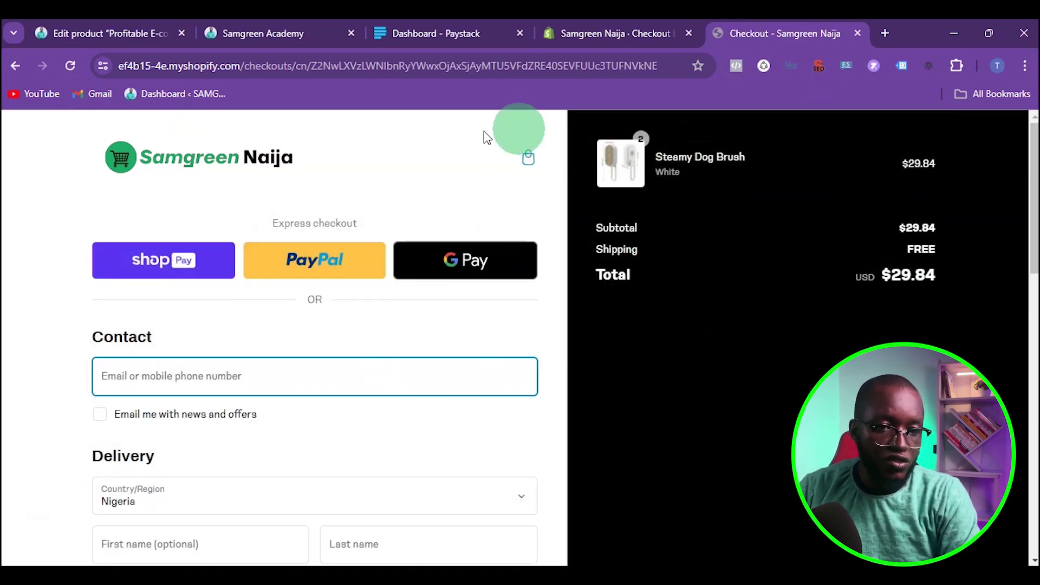
left_click(609, 33)
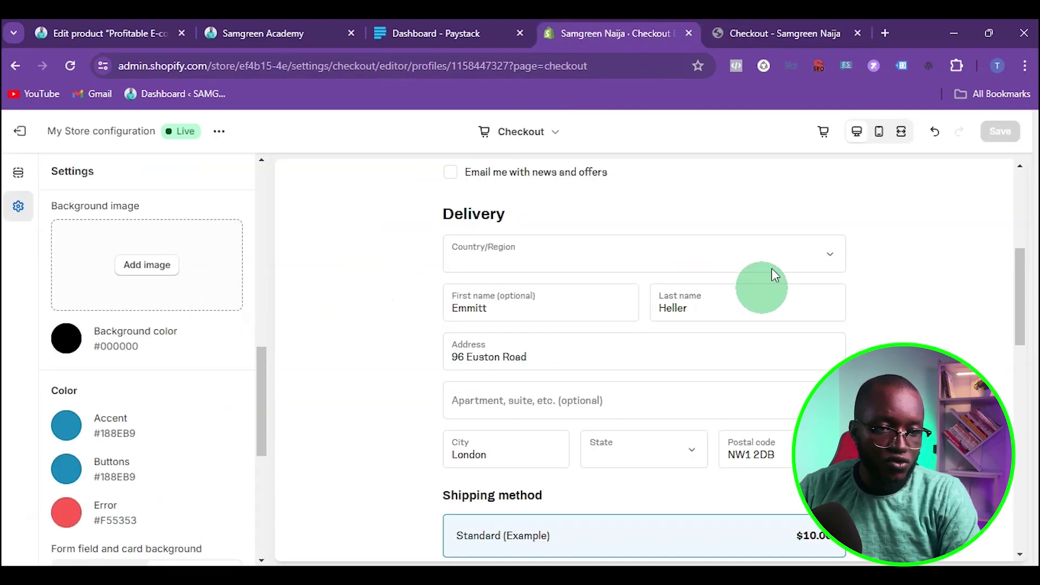
left_click(777, 41)
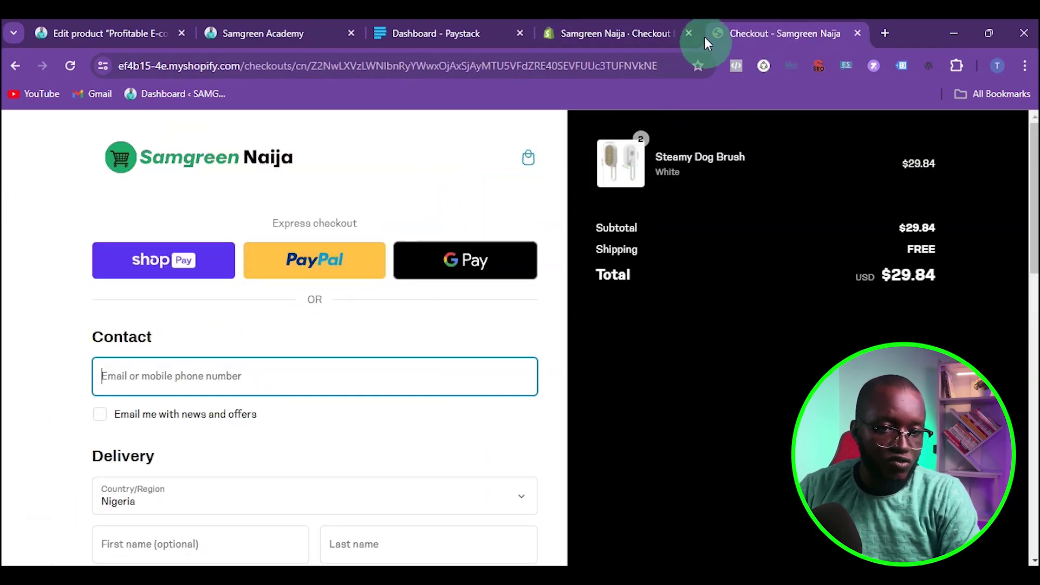
left_click(616, 31)
Set the checkout form Background 1 colour to light grey #D7DADC, save, and switch to the live checkout.
scroll(196, 323, "up", 4)
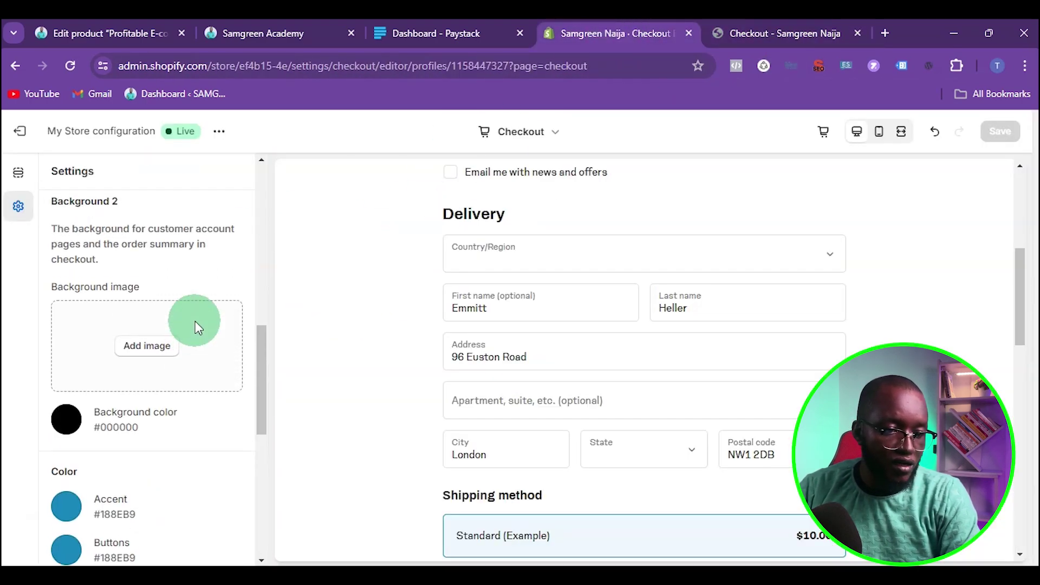
left_click(67, 297)
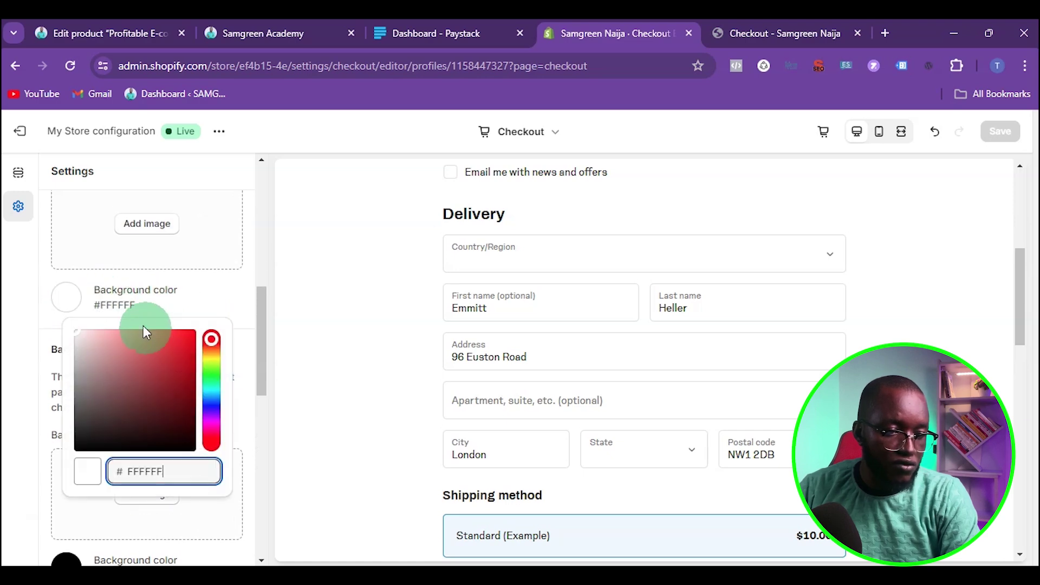
mouse_move(80, 347)
left_mouse_down()
mouse_move(83, 365)
mouse_move(79, 353)
left_mouse_up()
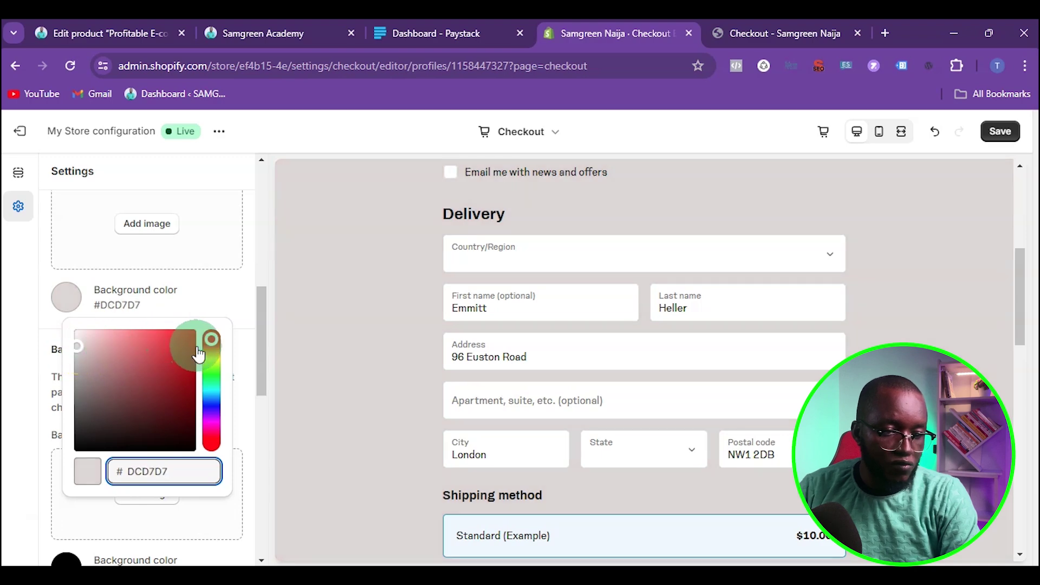
left_click_drag(211, 348, 215, 403)
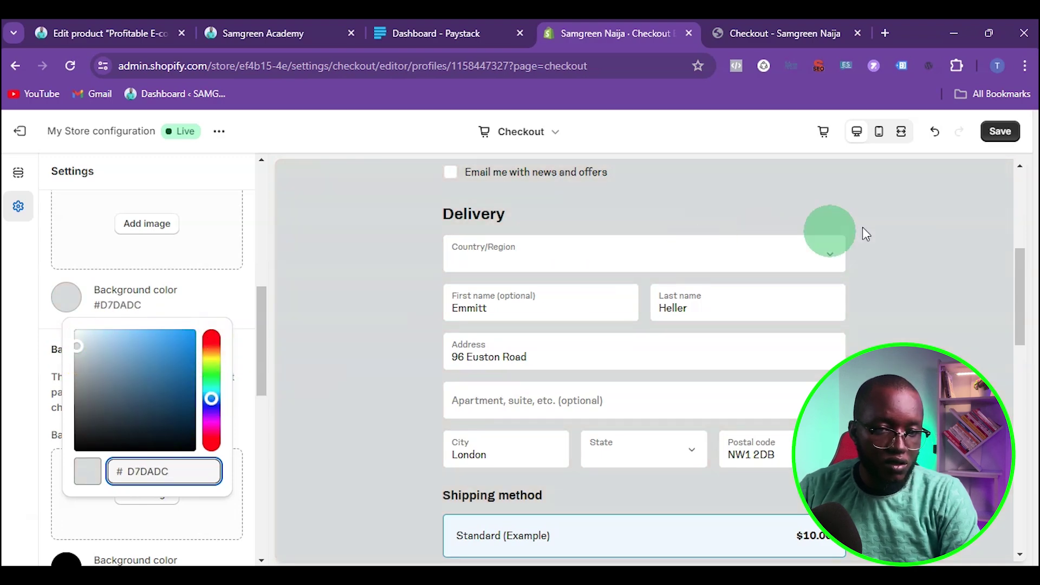
left_click(995, 133)
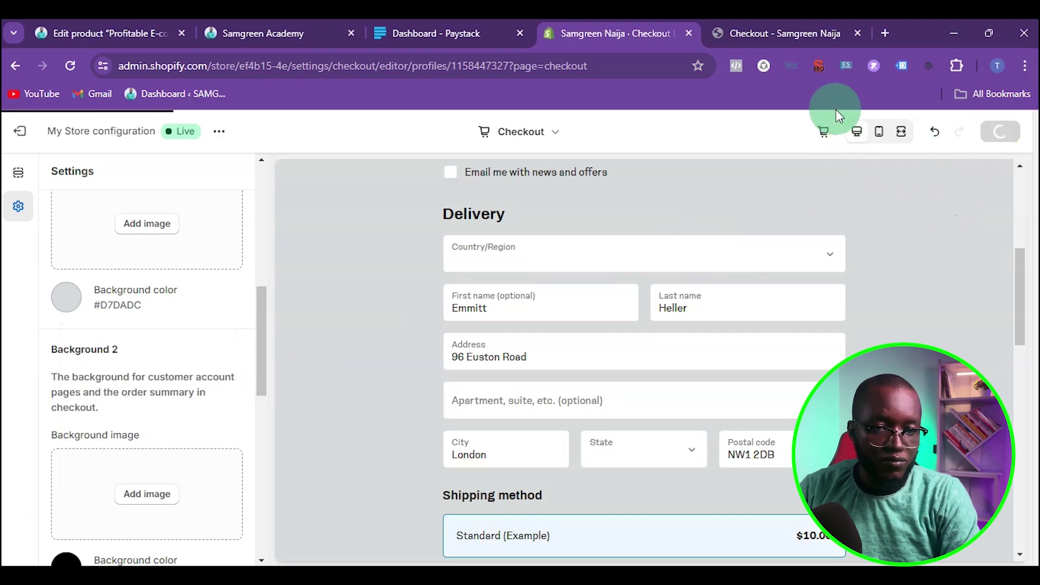
left_click(809, 35)
Reload the live checkout to see the grey form, then return to the editor.
left_click(70, 68)
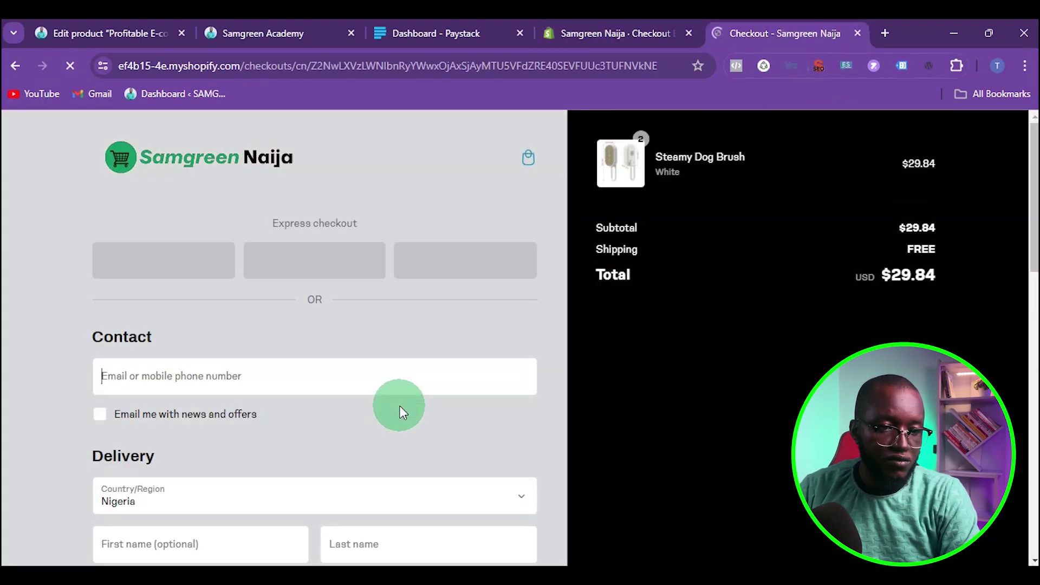
scroll(271, 325, "down", 12)
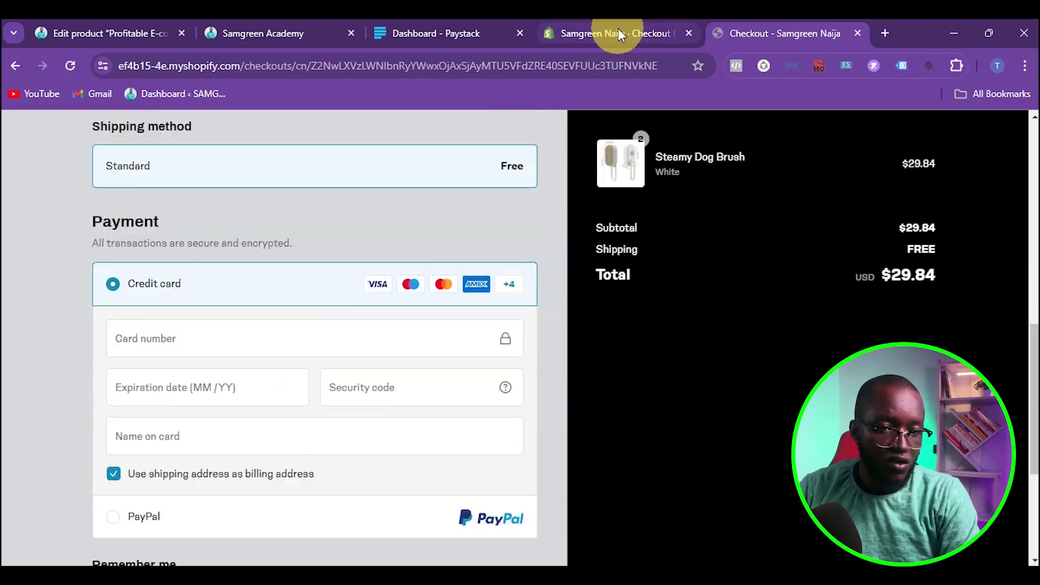
left_click(618, 31)
Scroll to the Color settings and tick 'Save my information' in the preview to reveal the phone field.
scroll(173, 347, "down", 6)
scroll(168, 363, "down", 3)
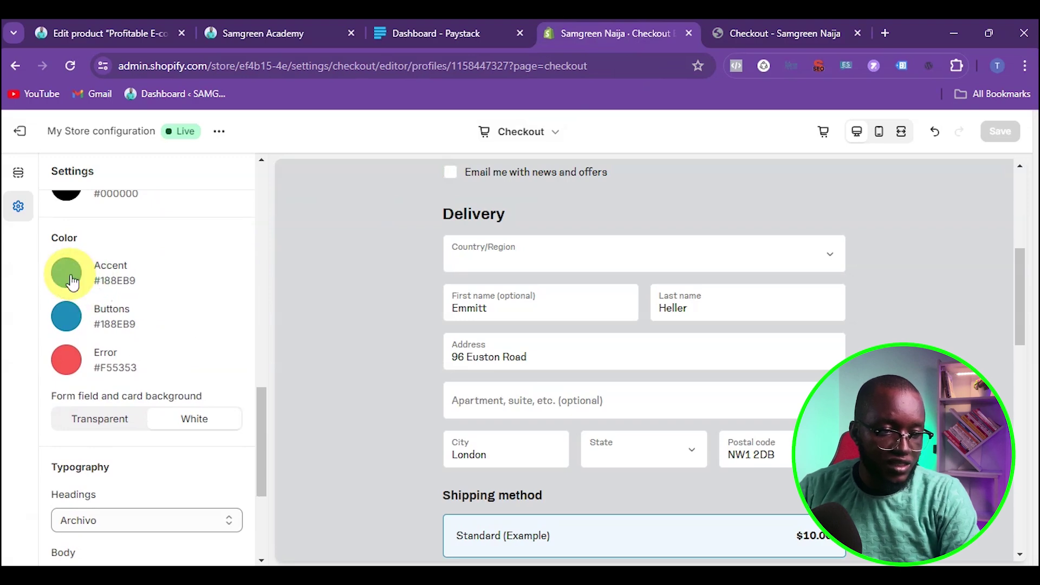
left_click(73, 282)
scroll(578, 381, "down", 10)
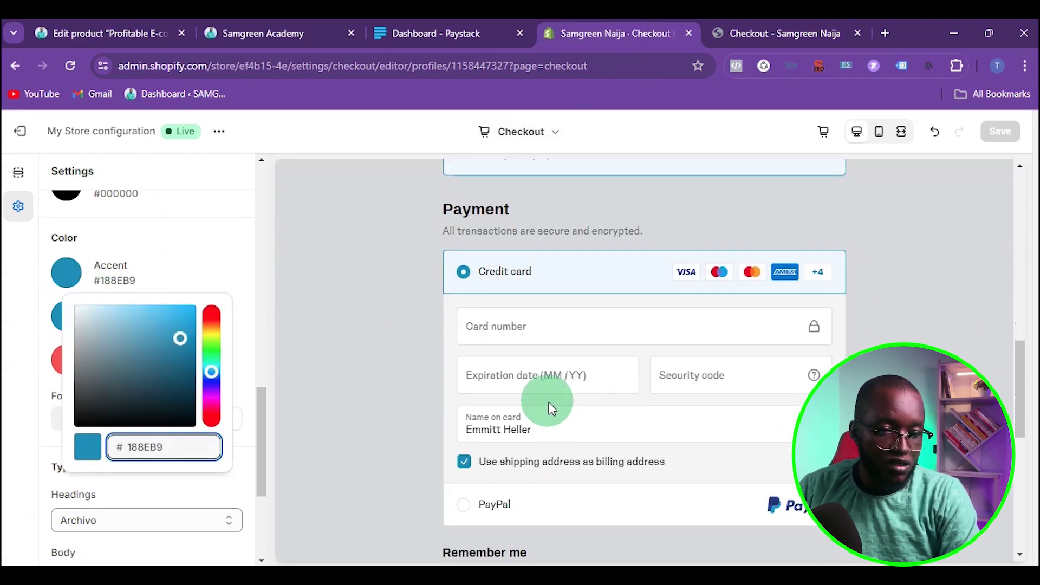
left_click(464, 233)
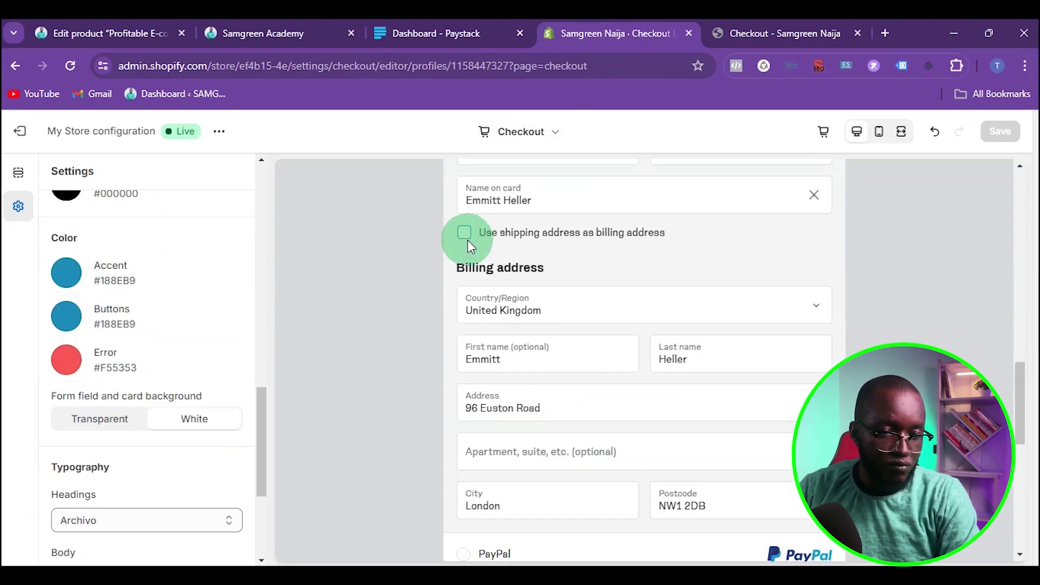
left_click(464, 234)
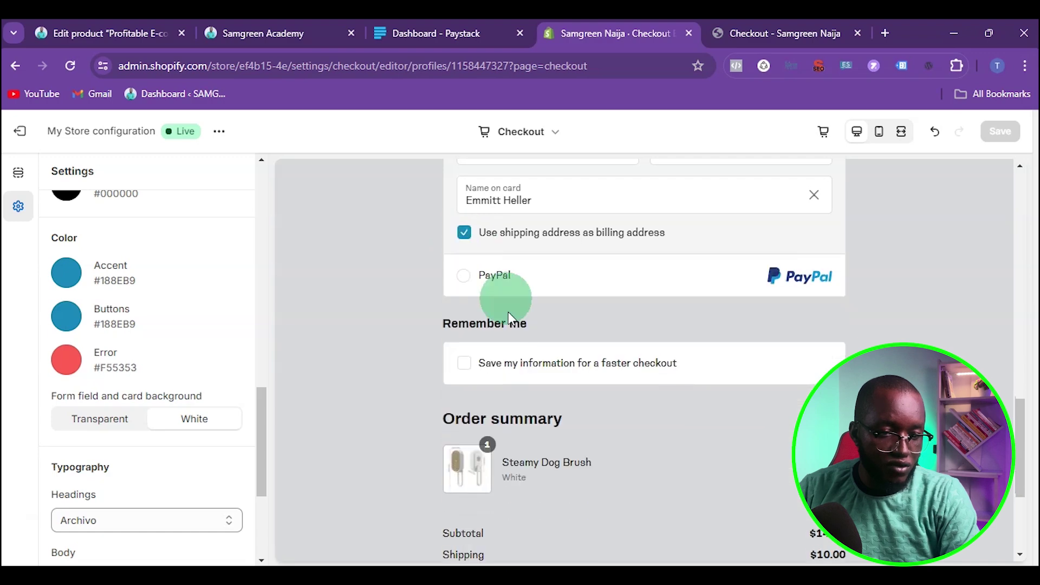
left_click(464, 364)
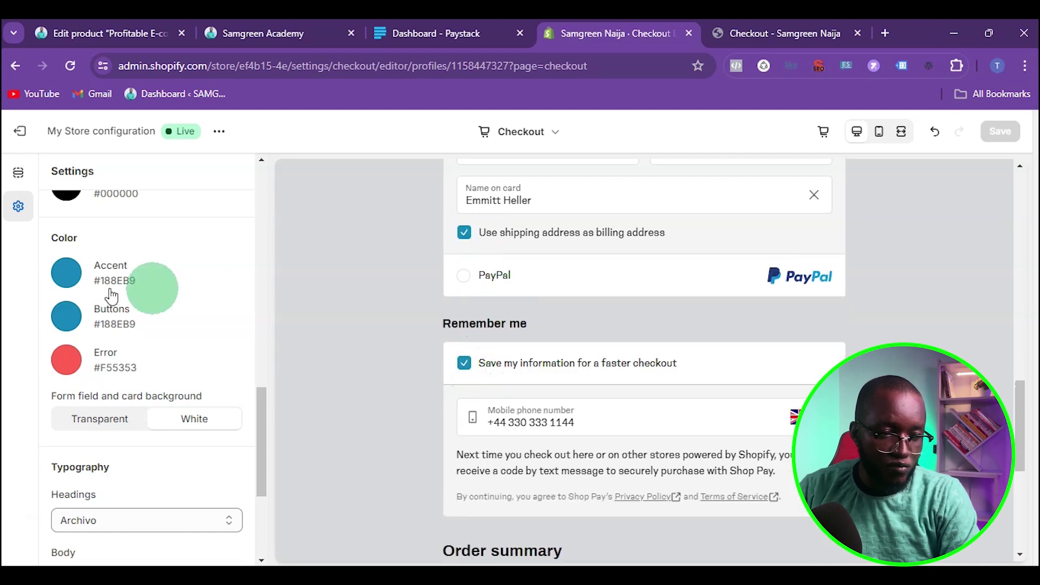
Change the Accent colour from blue #188EB9 to green #00CF3C.
left_click(66, 273)
left_click_drag(212, 372, 214, 352)
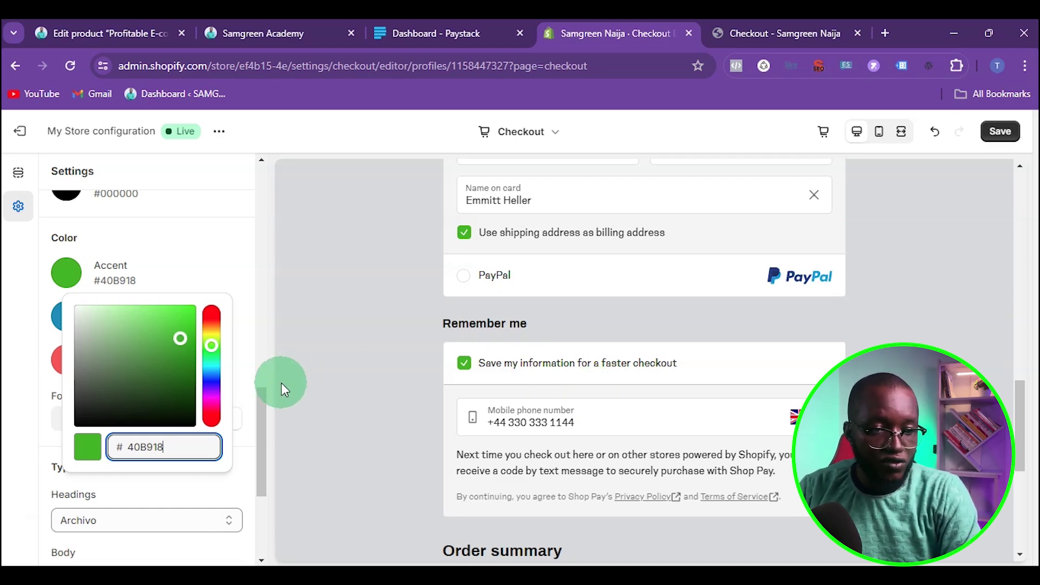
left_click_drag(176, 342, 197, 302)
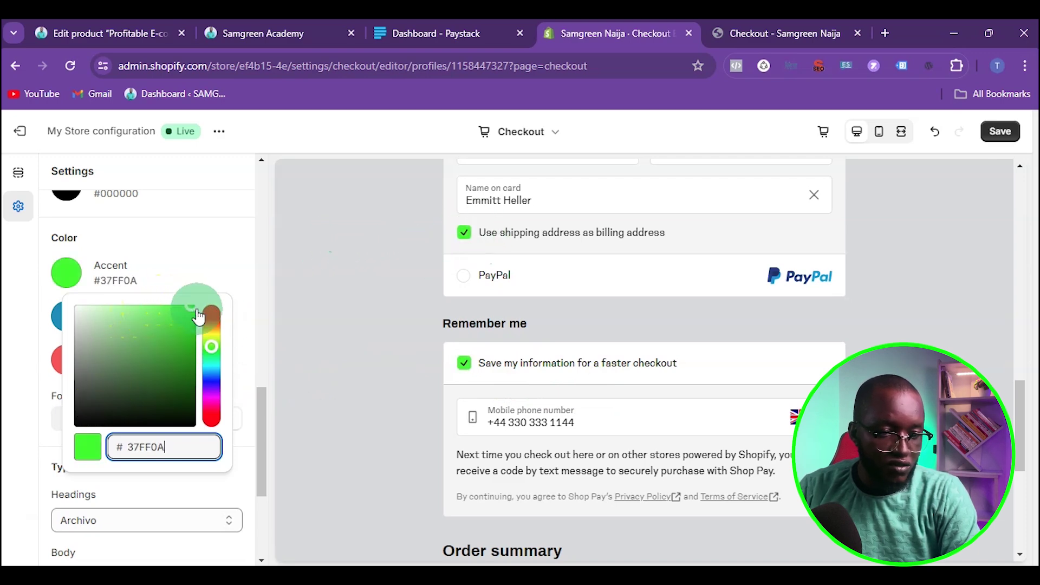
left_click_drag(216, 358, 212, 396)
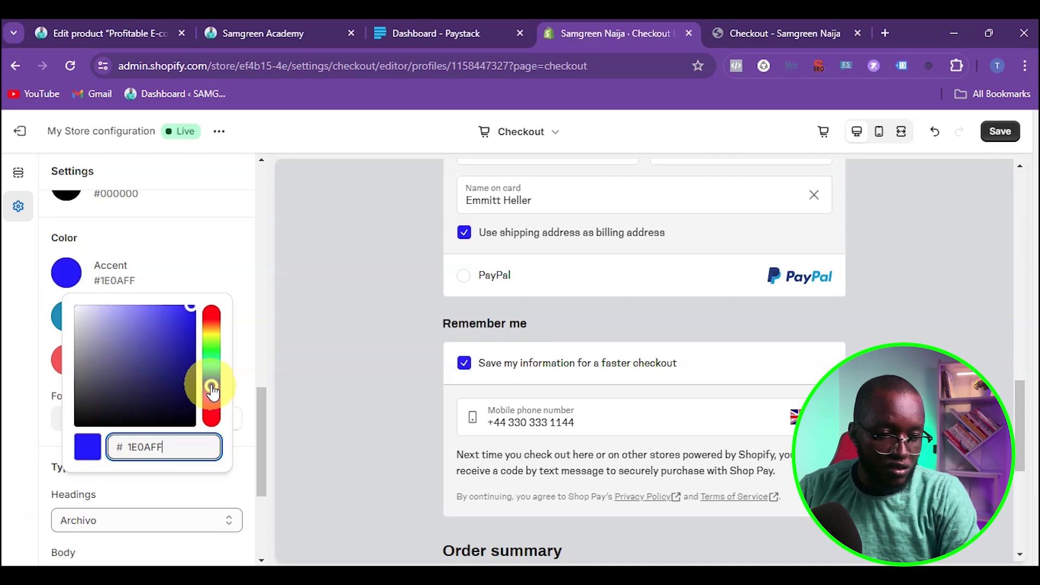
left_click_drag(212, 389, 211, 386)
mouse_move(194, 314)
left_mouse_down()
mouse_move(196, 366)
mouse_move(196, 328)
left_mouse_up()
left_click_drag(211, 383, 210, 353)
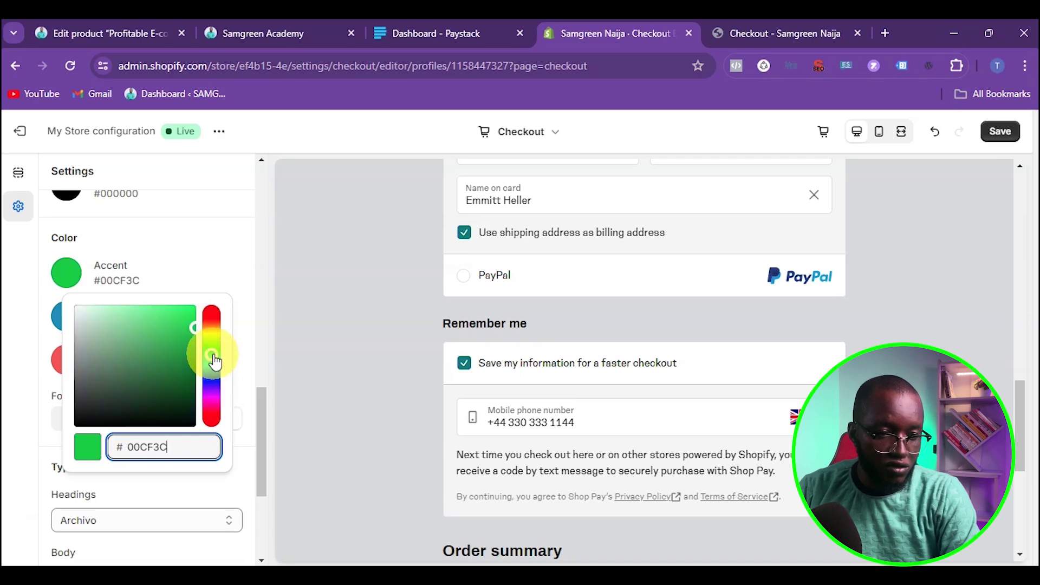
left_click(215, 280)
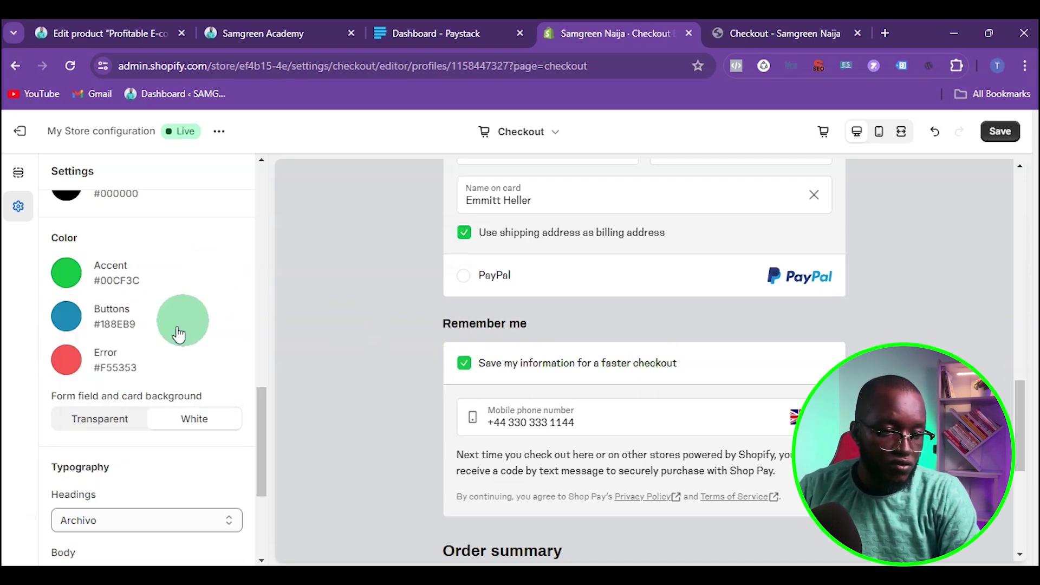
Set the Buttons colour to black #000000 and save the checkout style.
scroll(629, 402, "down", 6)
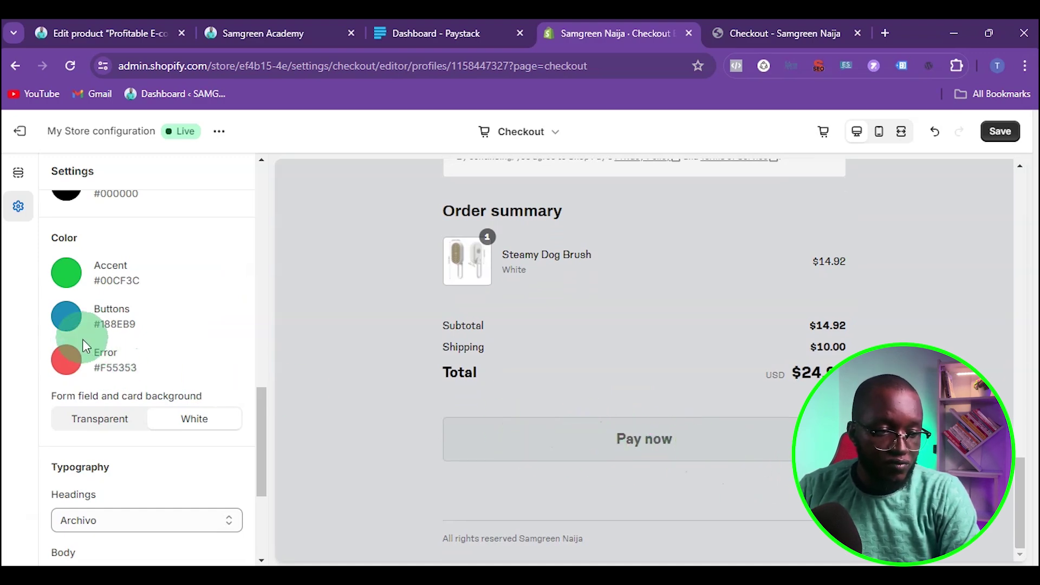
left_click(76, 325)
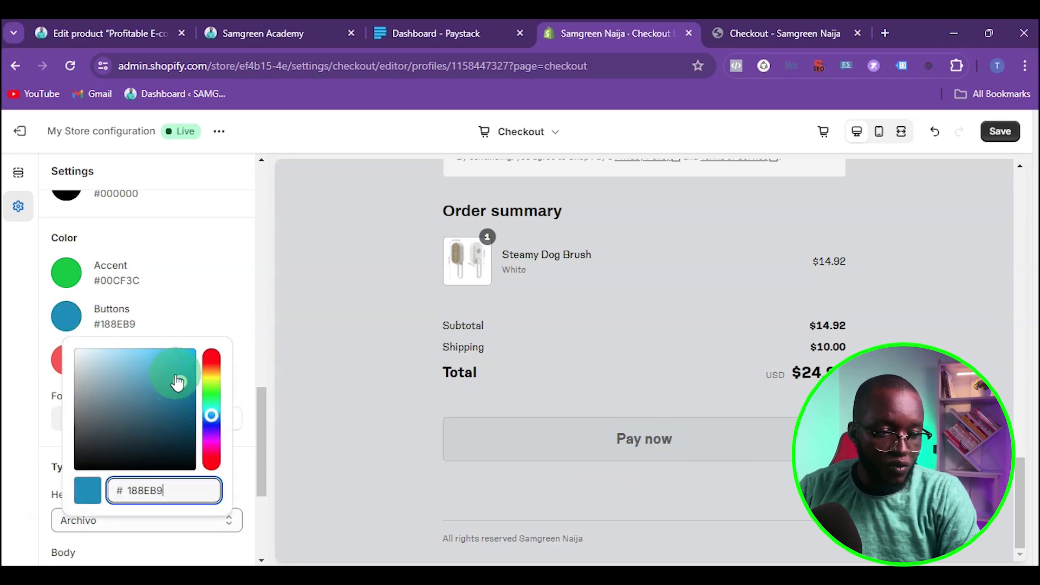
left_click_drag(181, 383, 63, 490)
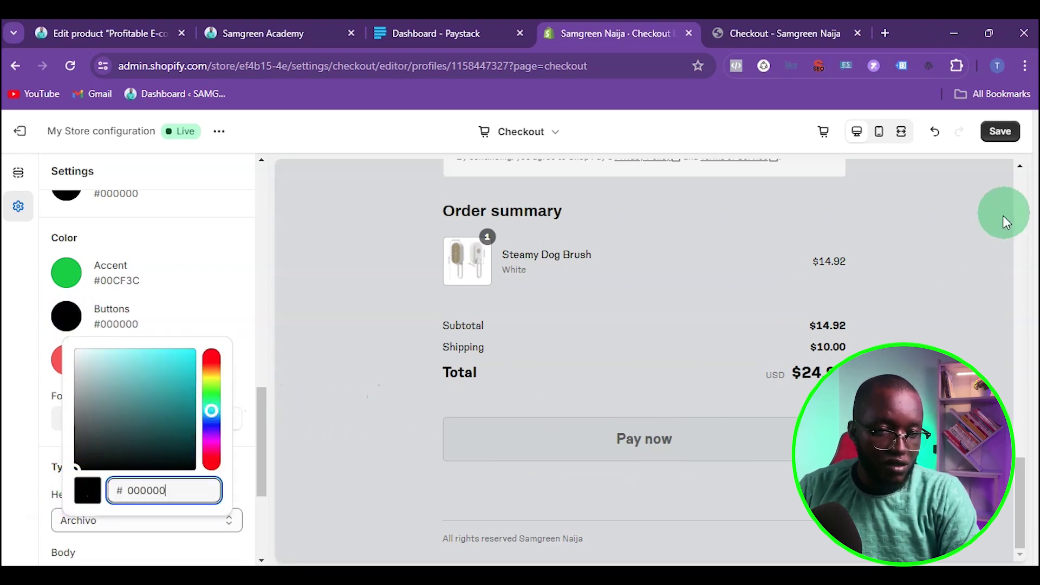
left_click(1002, 133)
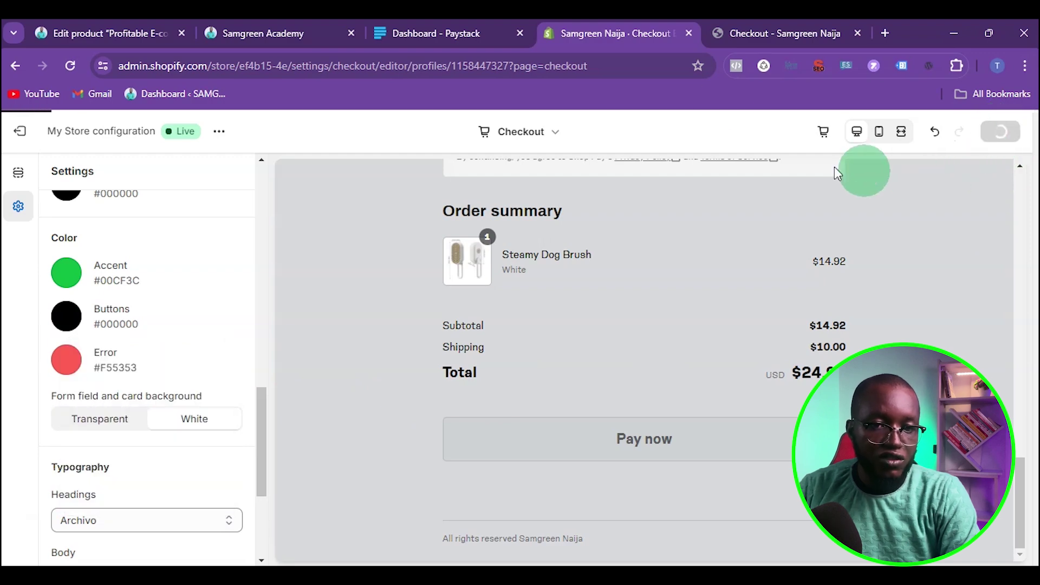
left_click(753, 32)
scroll(239, 295, "down", 4)
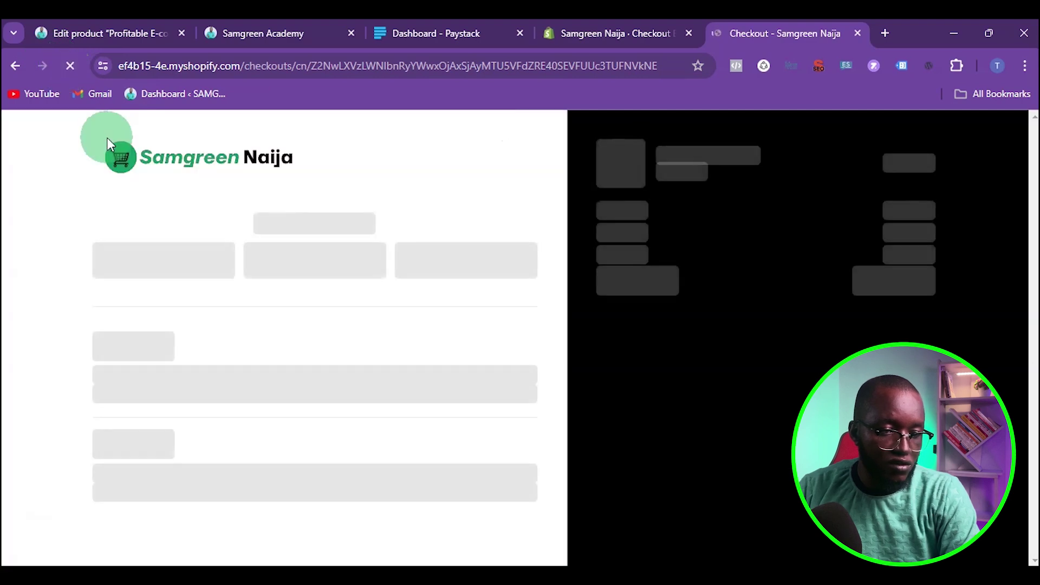
scroll(243, 186, "down", 10)
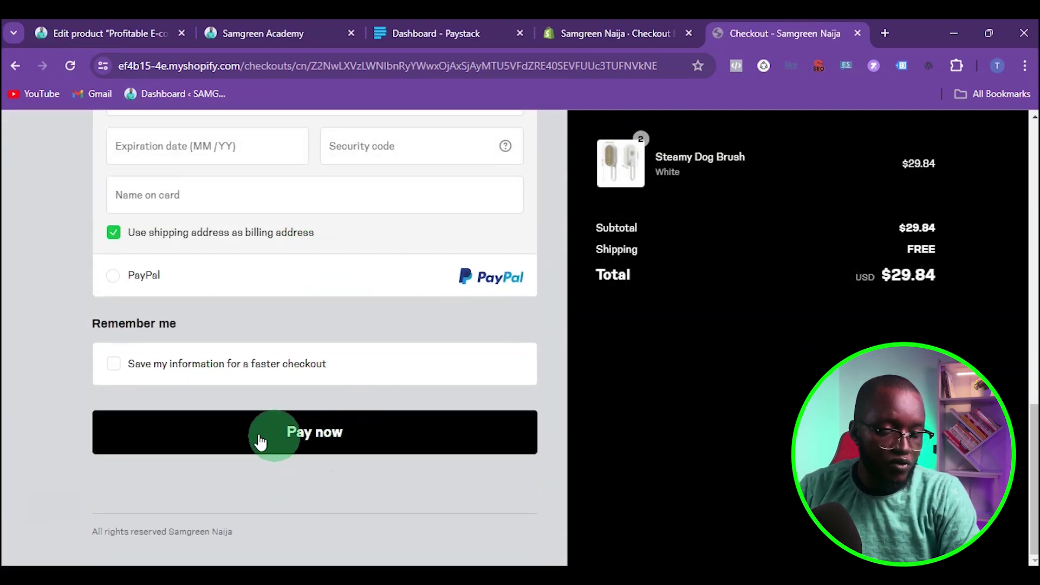
scroll(325, 439, "up", 2)
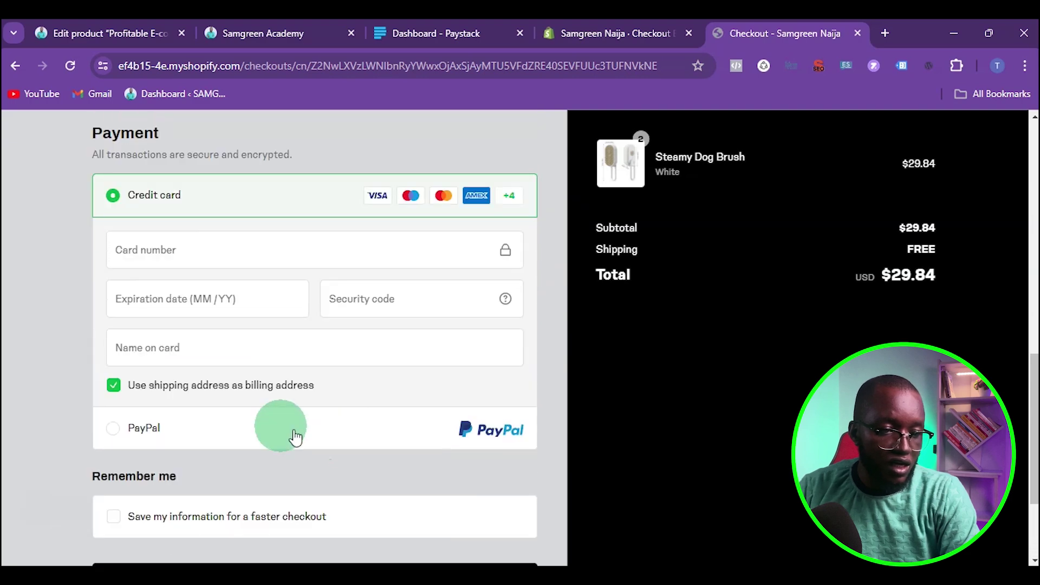
left_click(115, 386)
left_click(115, 386)
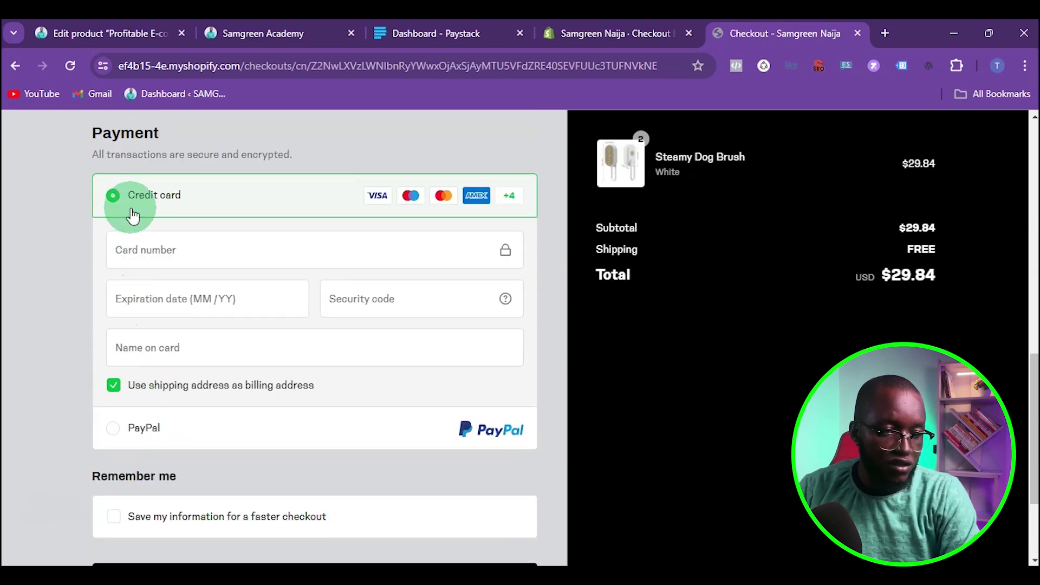
scroll(275, 237, "up", 10)
scroll(276, 239, "down", 5)
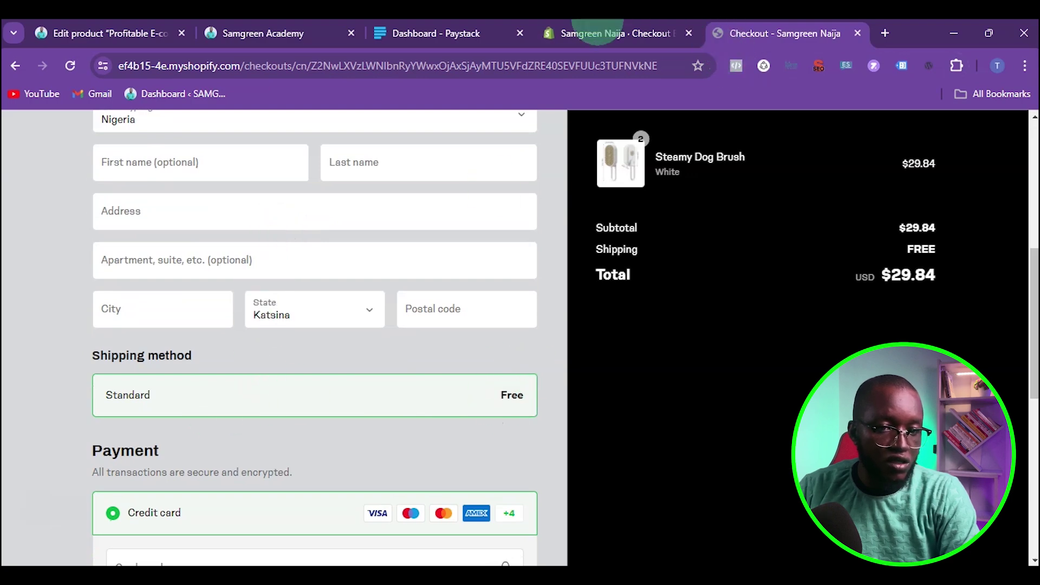
left_click(600, 29)
Set the form field and card background to Transparent and save.
scroll(188, 363, "up", 6)
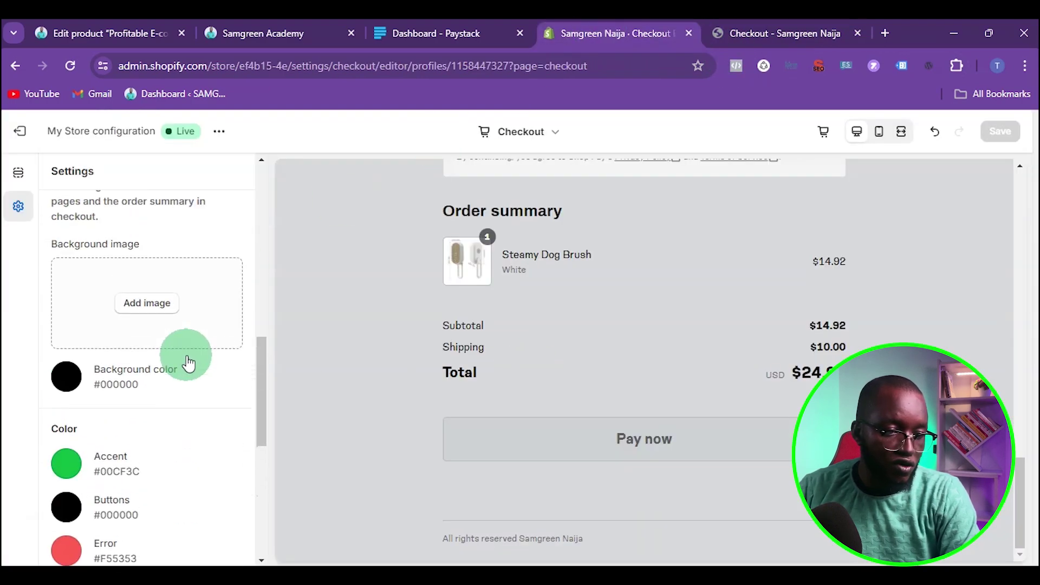
scroll(185, 364, "down", 7)
scroll(471, 289, "up", 8)
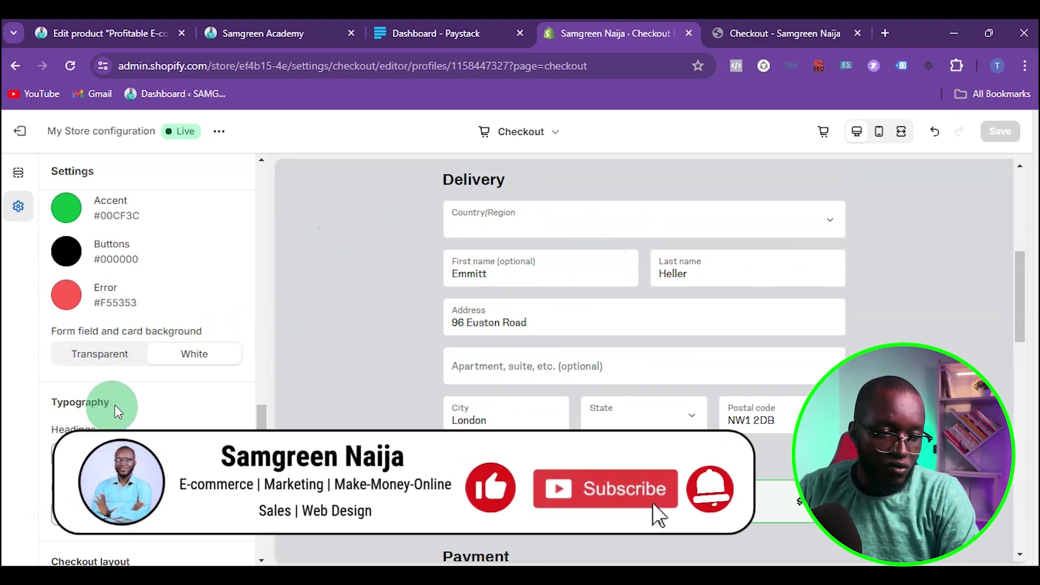
left_click(112, 367)
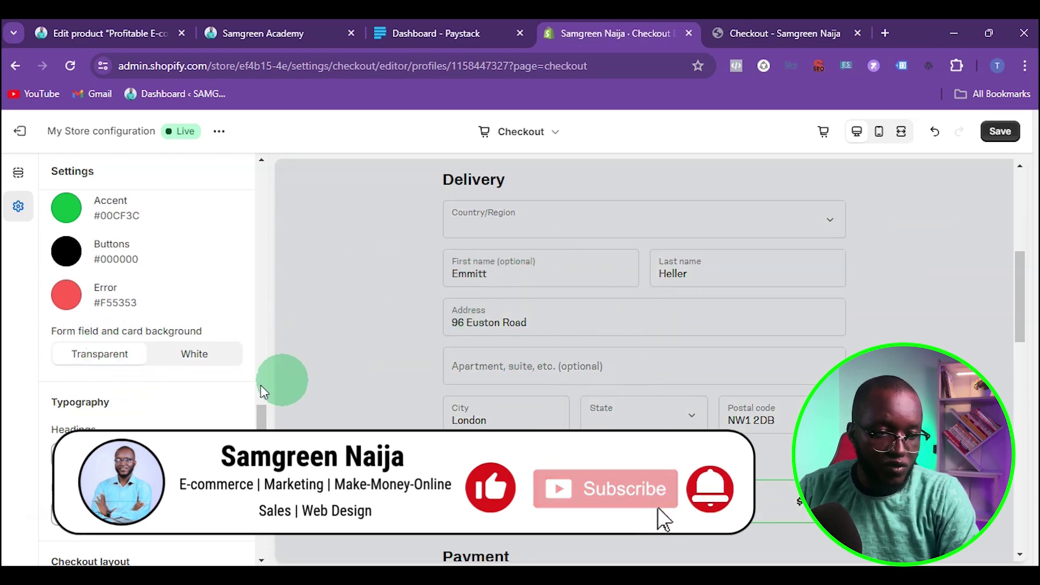
left_click(1002, 131)
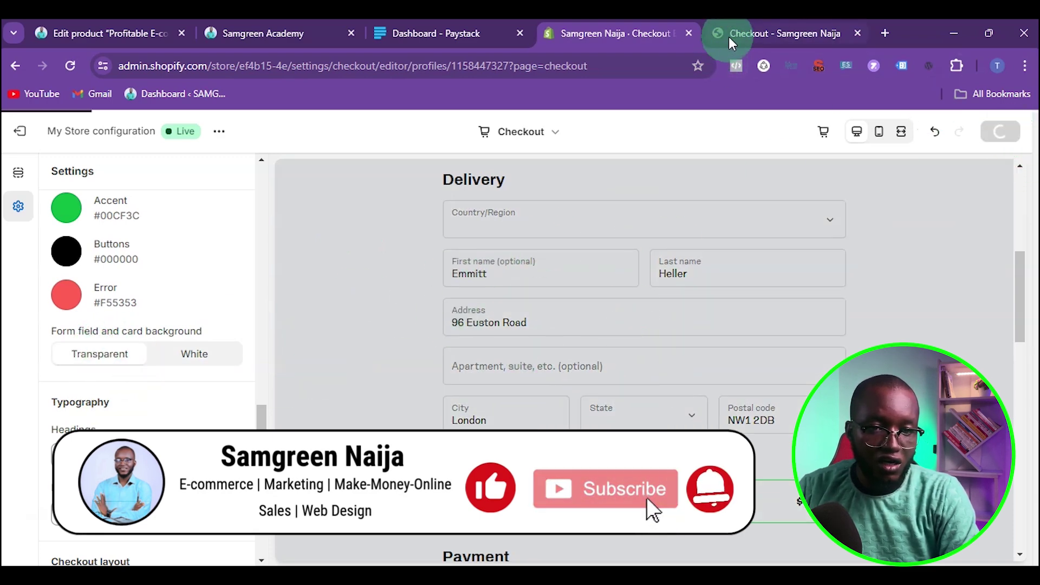
Reload the live checkout to preview it, then set the form field background back to White.
left_click(783, 33)
left_click(67, 66)
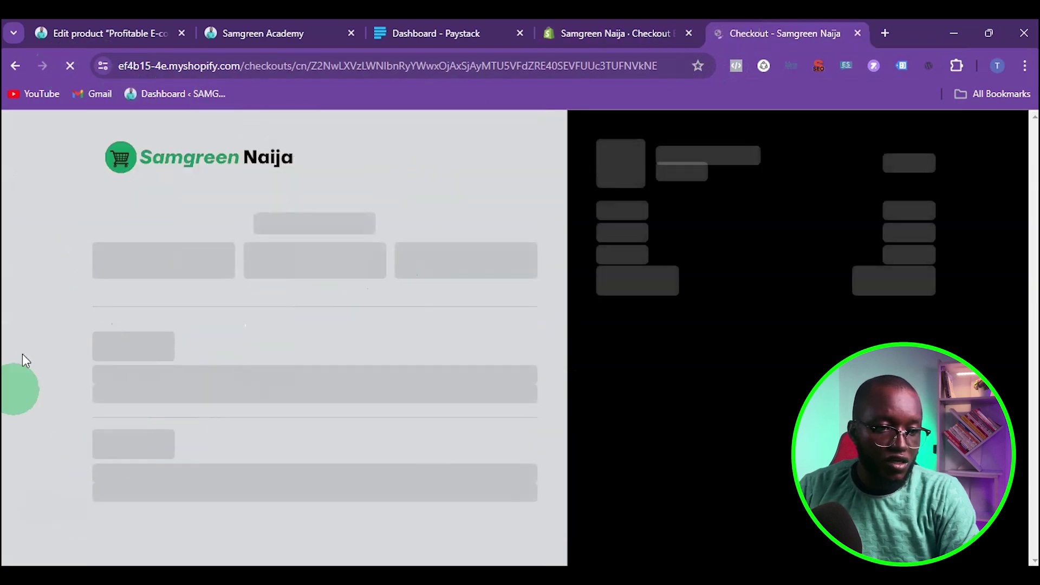
left_click(238, 319)
scroll(241, 315, "down", 4)
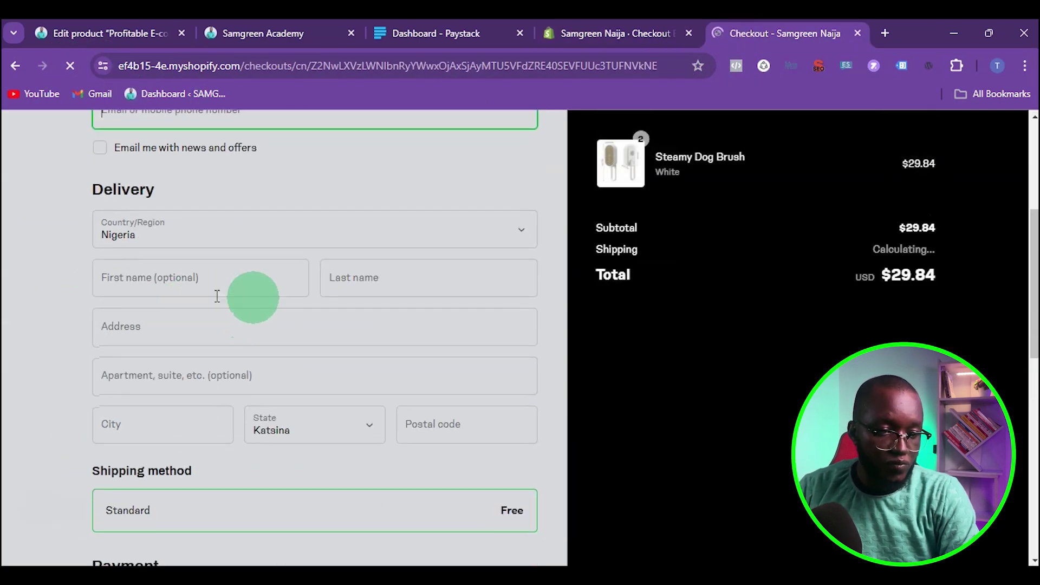
scroll(455, 320, "up", 4)
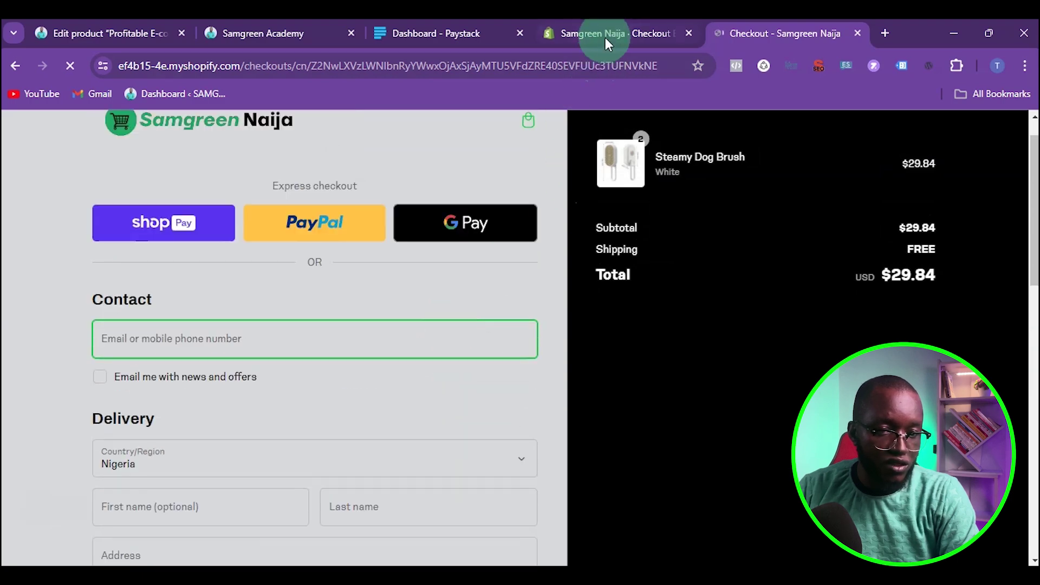
left_click(606, 38)
left_click(195, 355)
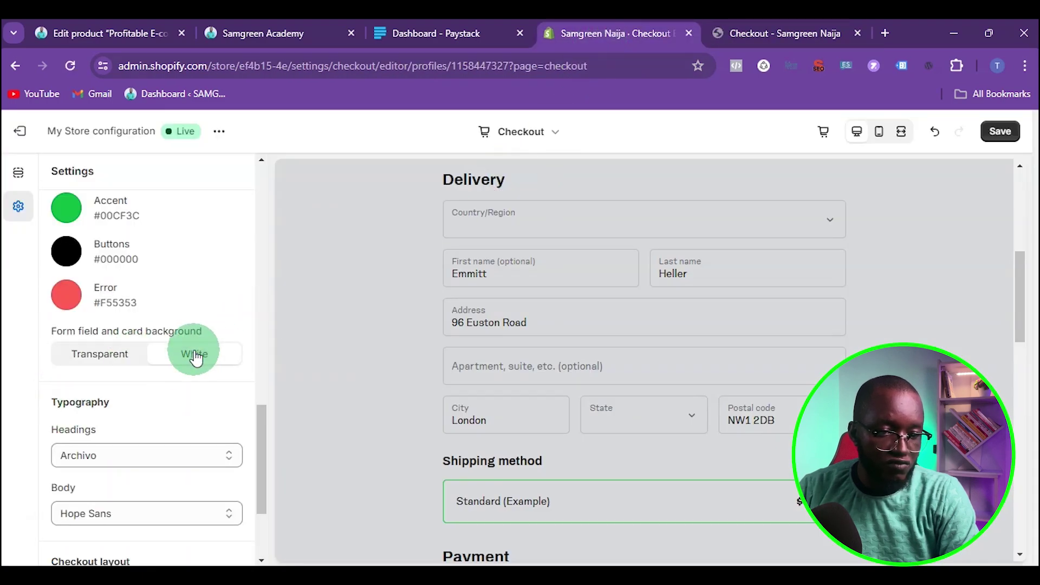
Reset the checkout headings font to Default.
scroll(201, 450, "down", 3)
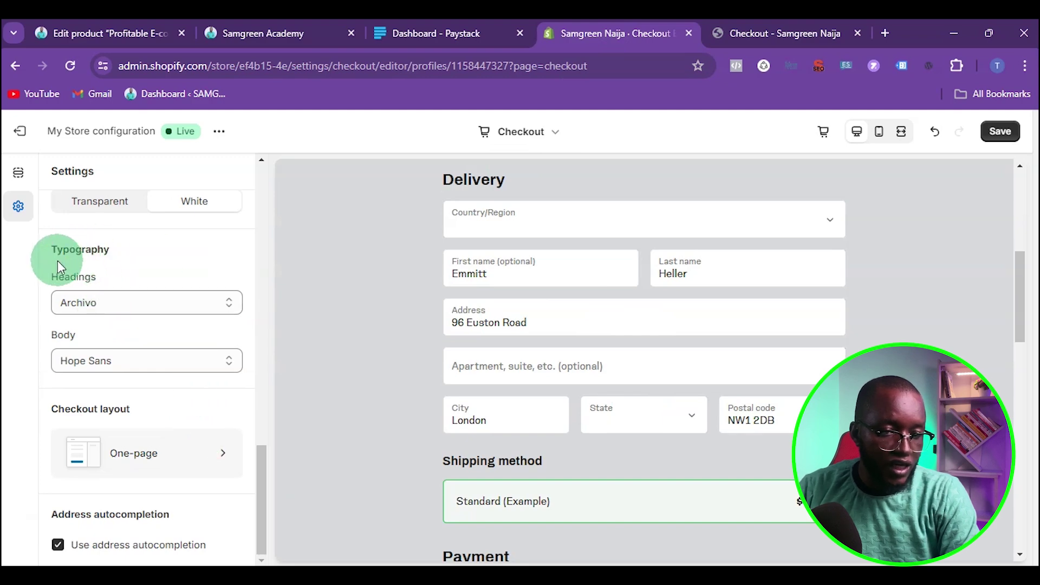
scroll(469, 206, "up", 2)
scroll(454, 274, "up", 3)
scroll(457, 277, "down", 3)
scroll(457, 277, "up", 5)
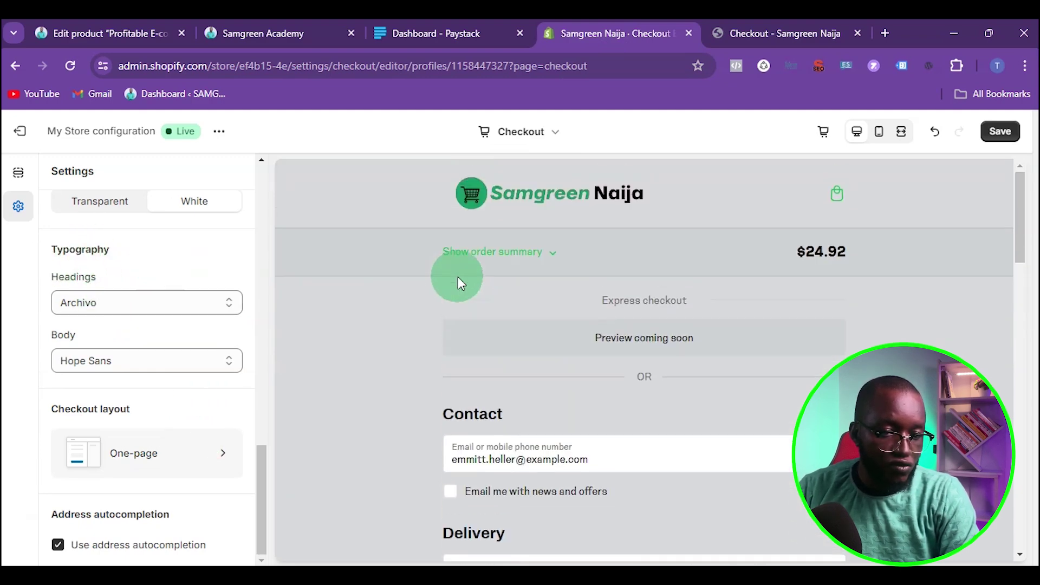
left_click(124, 304)
scroll(129, 214, "down", 1)
scroll(130, 146, "up", 1)
left_click(106, 39)
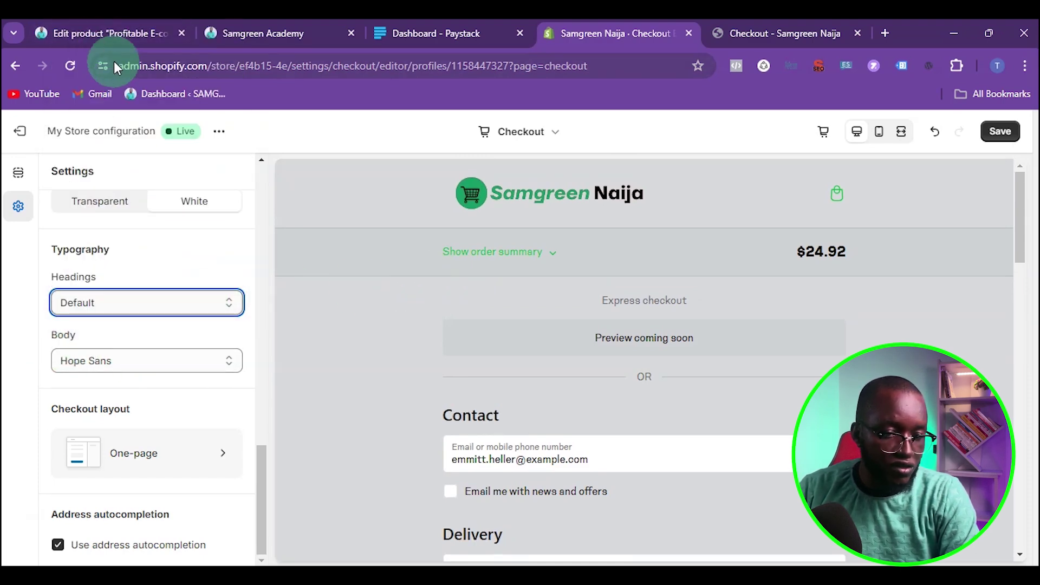
Try FF Meta Serif as the headings font.
scroll(444, 381, "down", 4)
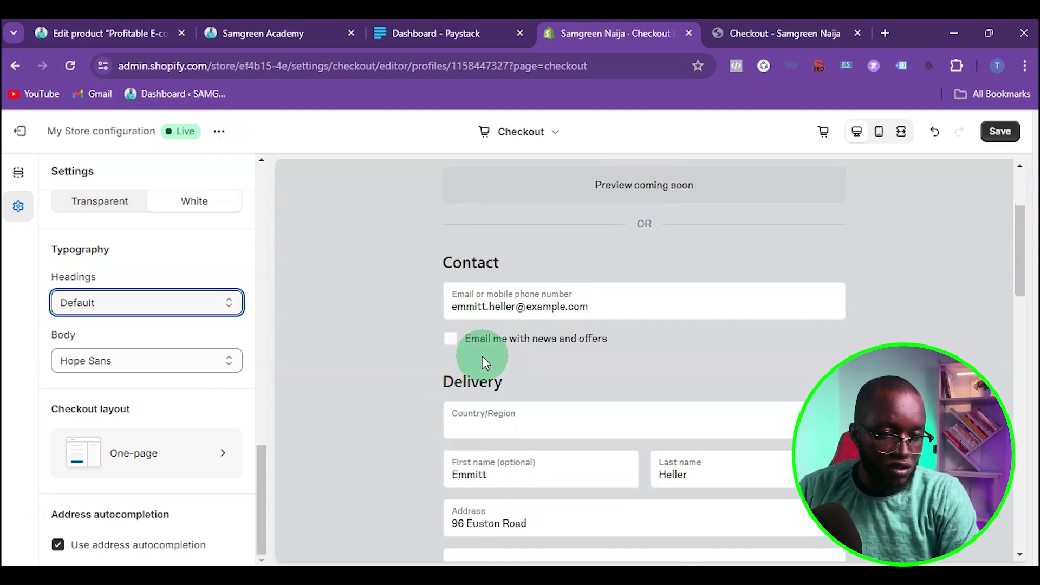
scroll(520, 282, "up", 1)
scroll(528, 277, "up", 4)
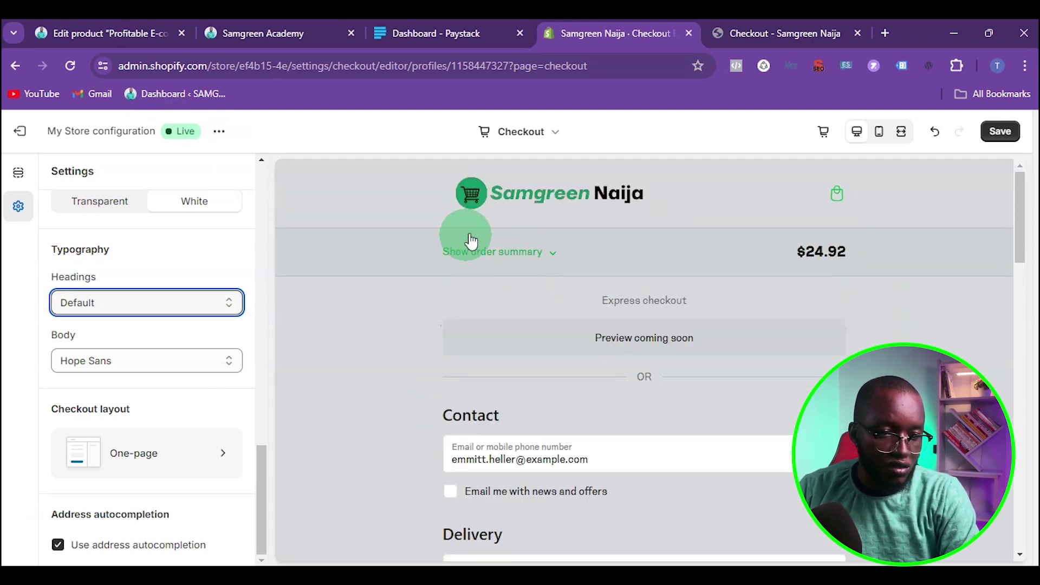
left_click(152, 307)
scroll(169, 226, "down", 10)
scroll(169, 227, "down", 3)
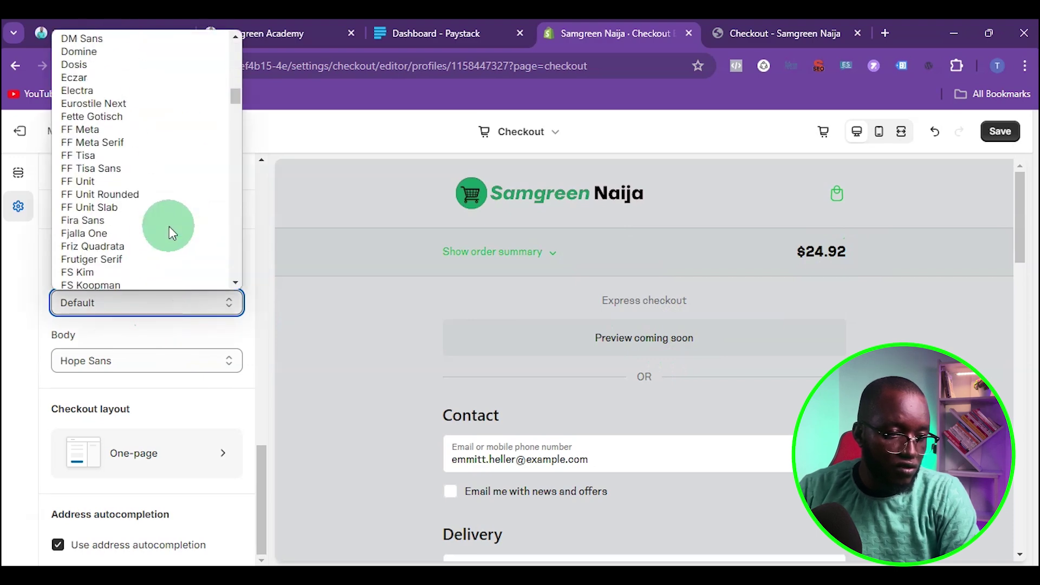
left_click(127, 140)
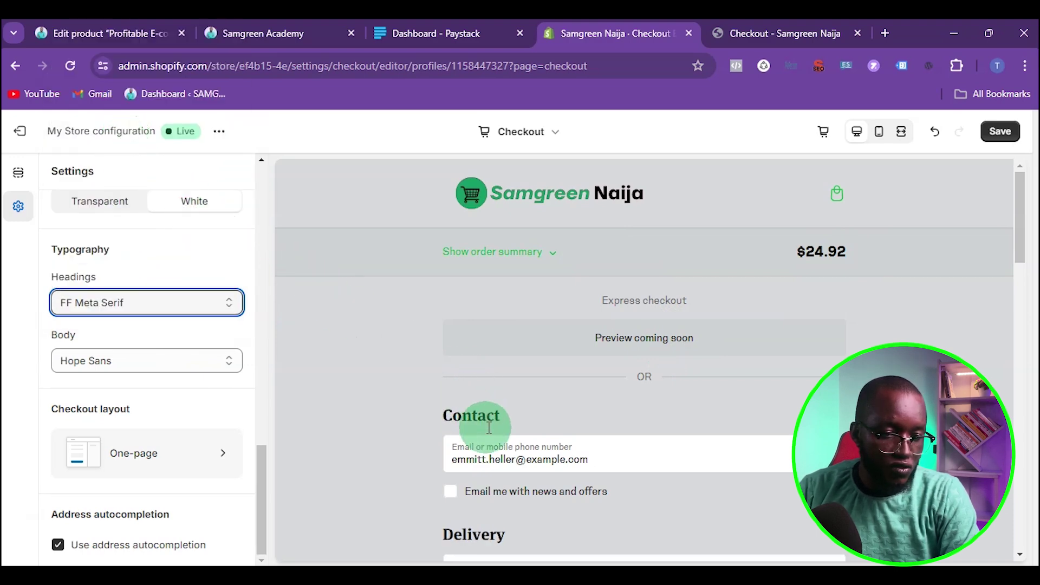
Try Lucia as the headings font.
scroll(480, 427, "down", 4)
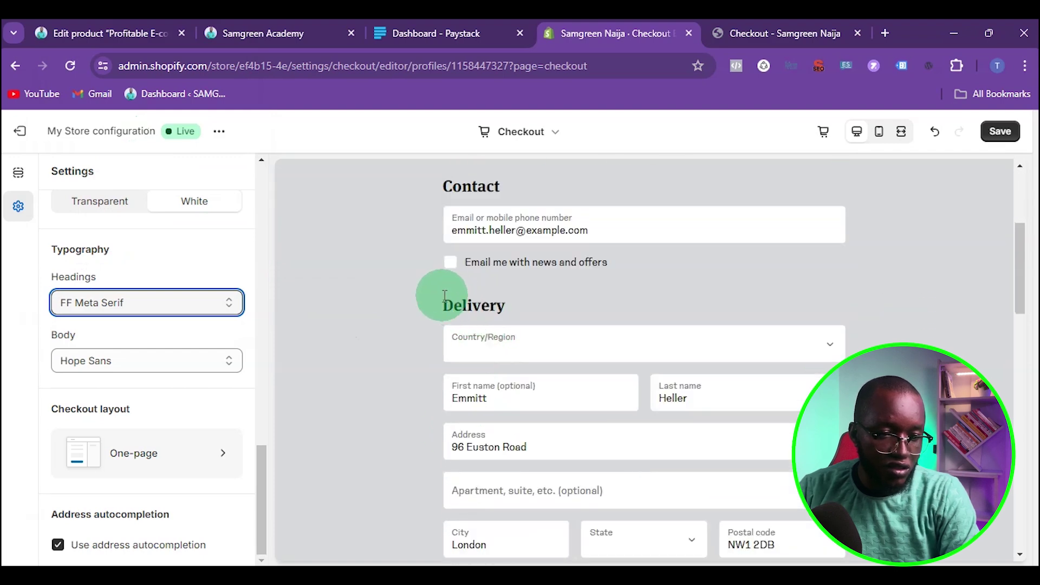
left_click(104, 302)
scroll(128, 156, "down", 10)
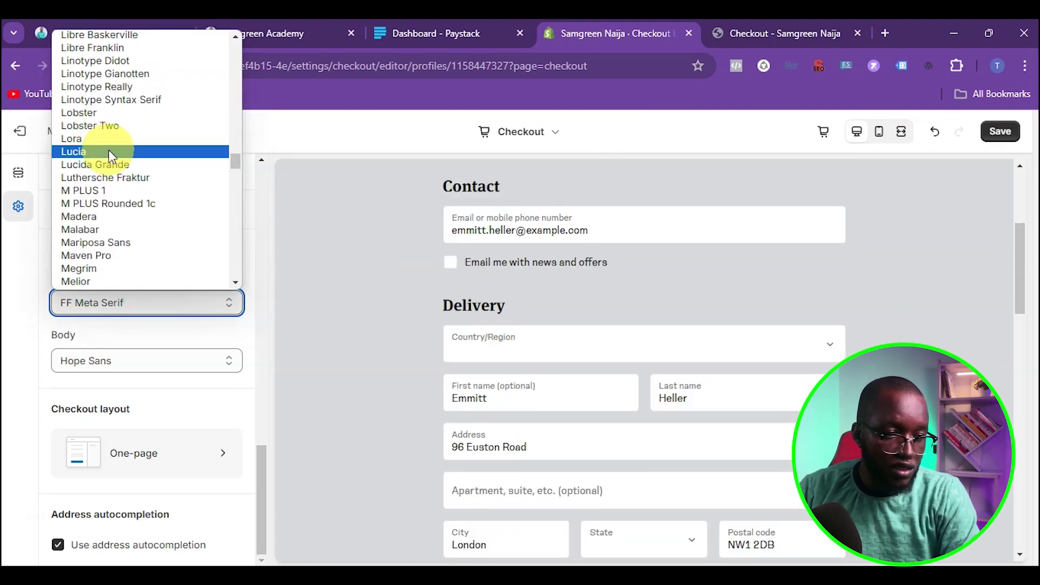
left_click(110, 155)
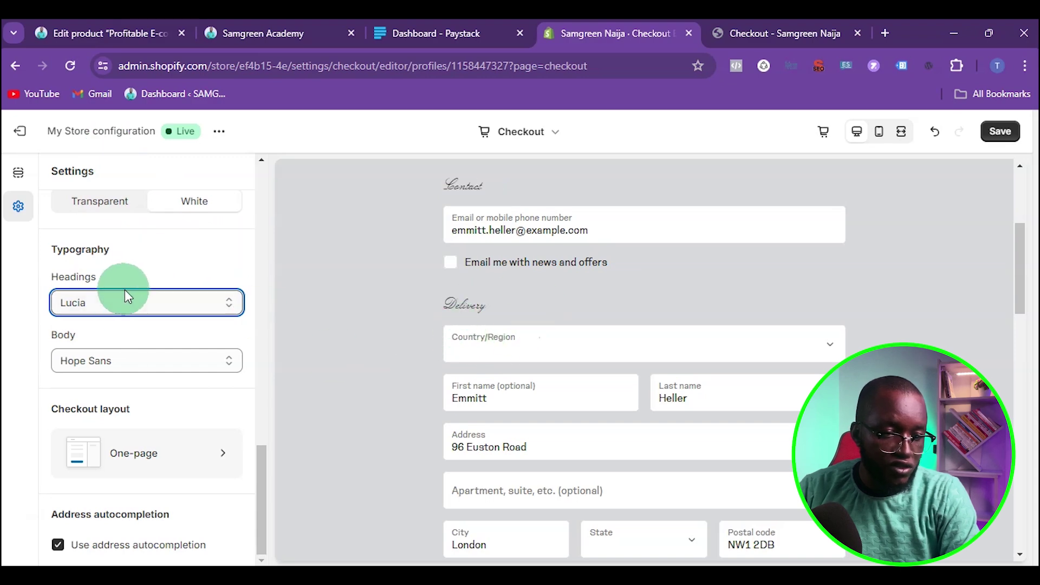
Set the headings font to Mundo Sans.
scroll(466, 296, "up", 5)
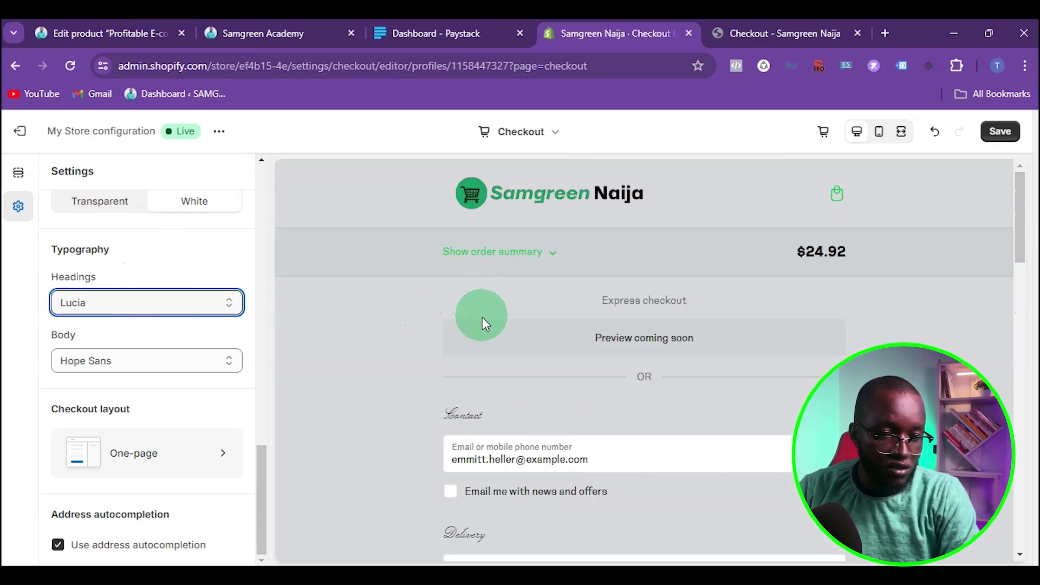
scroll(482, 317, "down", 5)
left_click(124, 305)
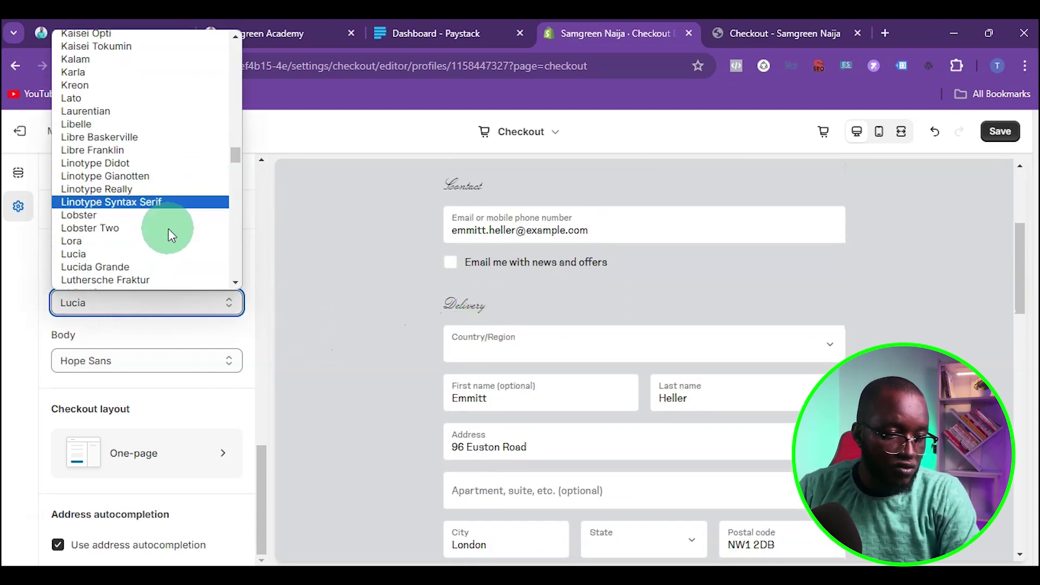
scroll(168, 229, "down", 3)
left_click(146, 226)
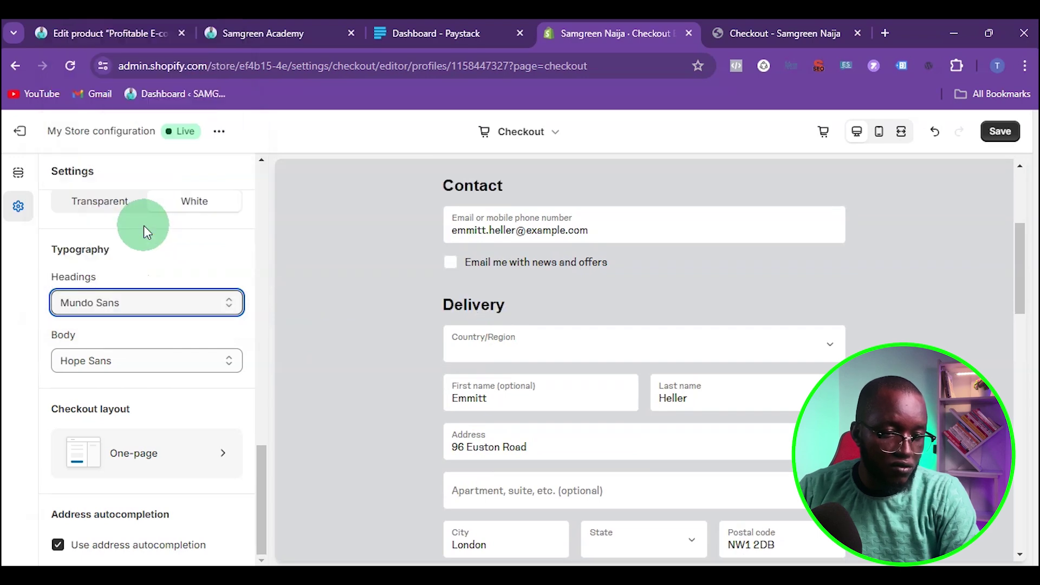
scroll(499, 309, "down", 2)
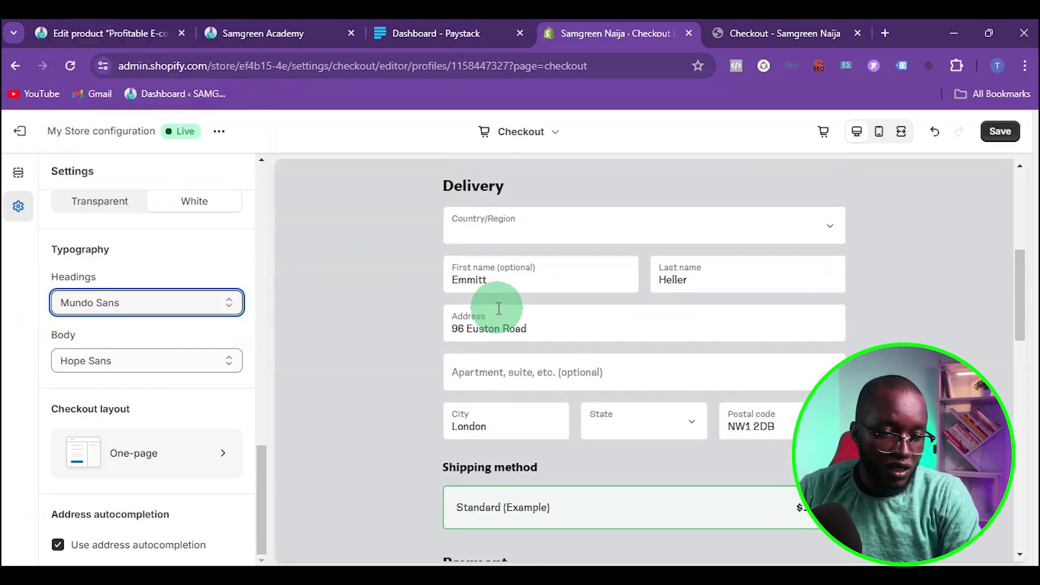
scroll(499, 308, "up", 5)
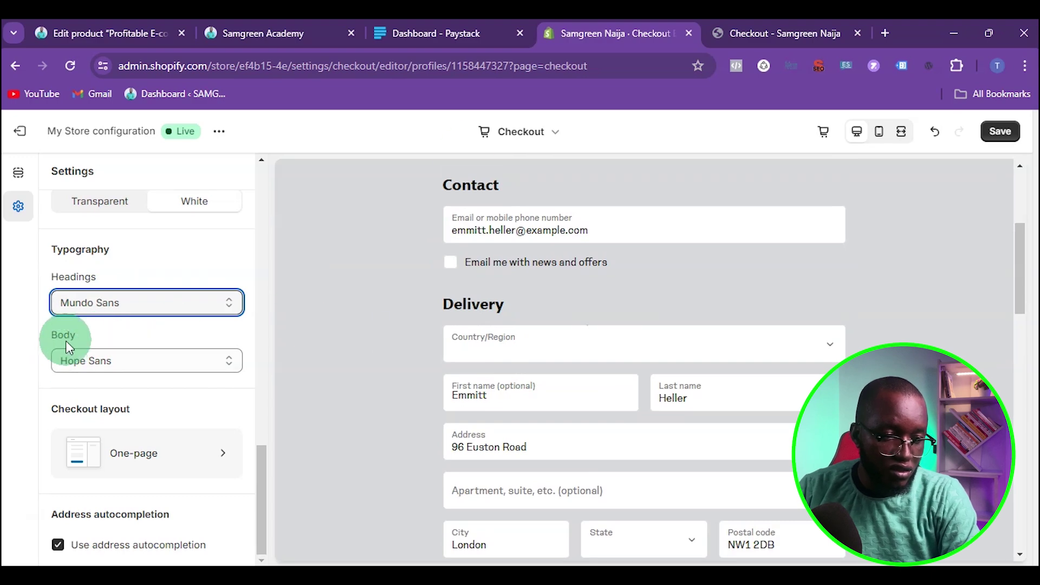
Try Helvetica for the body text, then settle on M PLUS Rounded 1c.
left_click(95, 362)
scroll(154, 239, "down", 4)
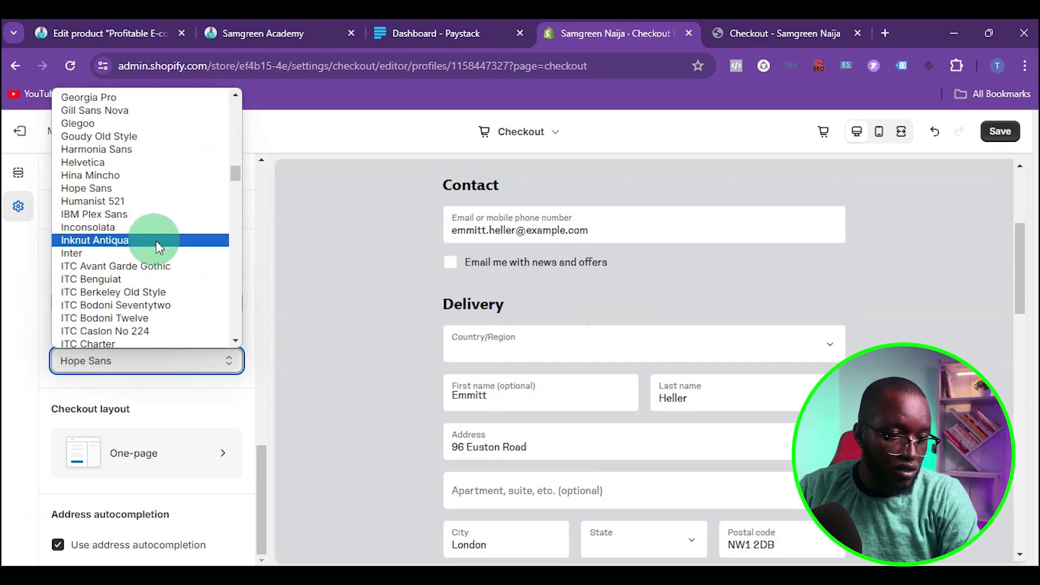
left_click(147, 164)
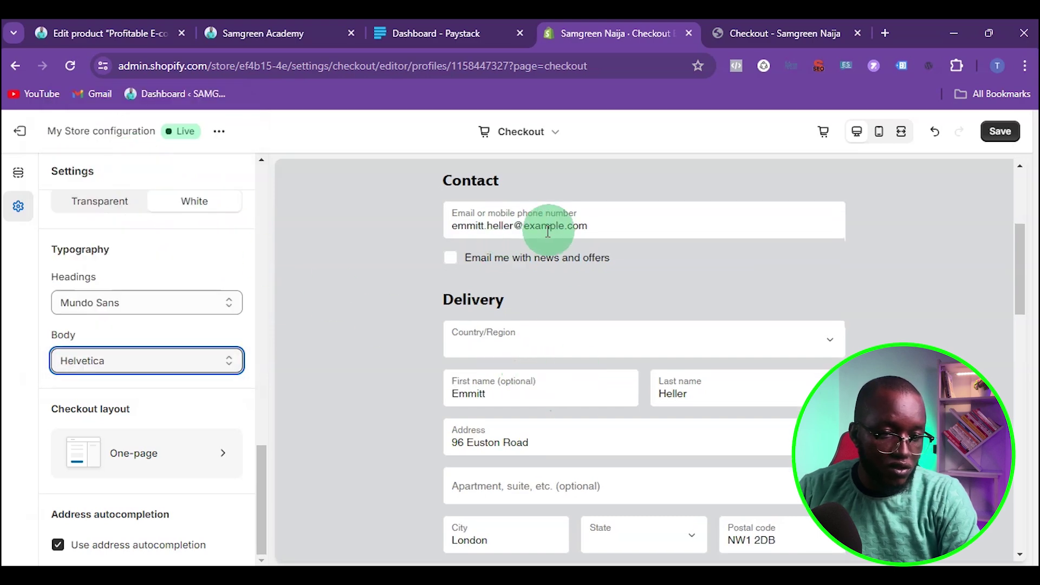
left_click(126, 362)
scroll(169, 272, "down", 6)
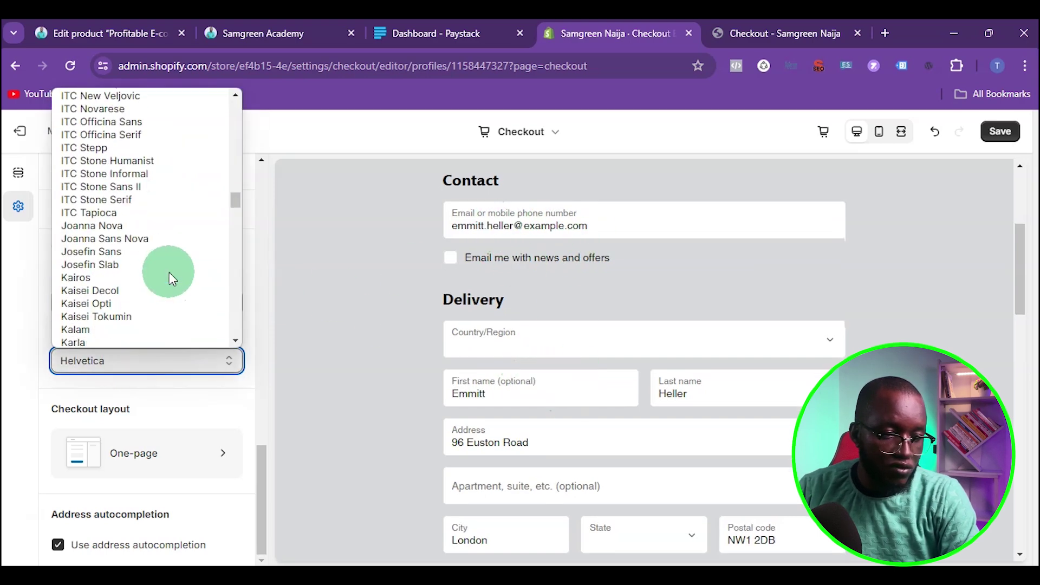
left_click(123, 282)
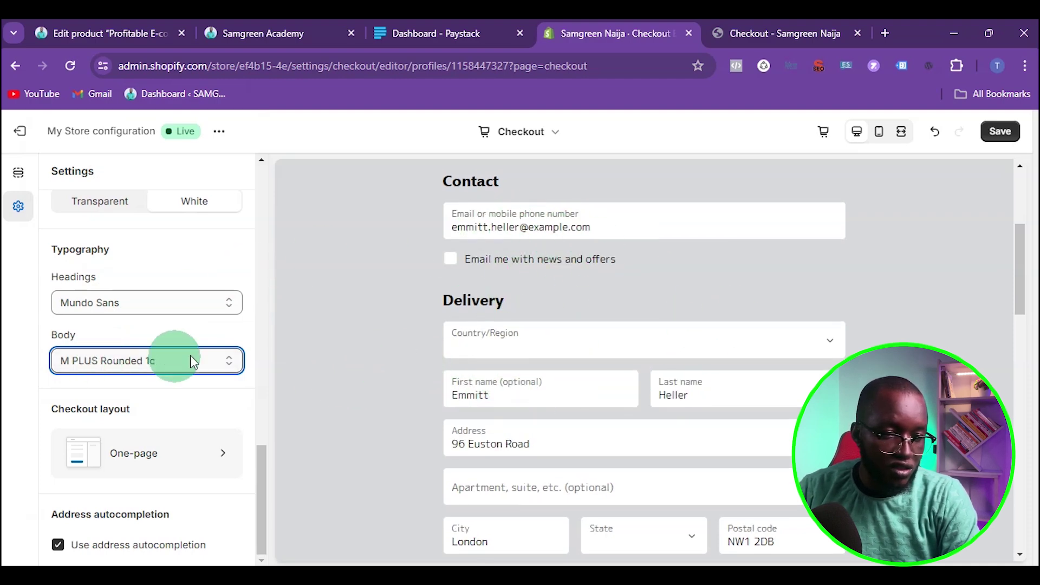
scroll(624, 332, "down", 1)
scroll(621, 325, "down", 4)
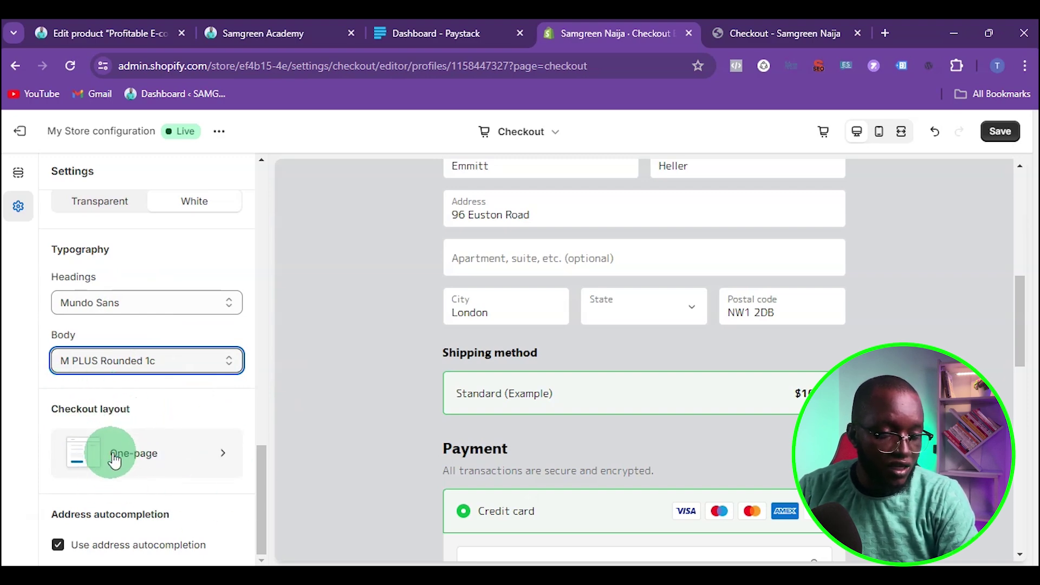
Select PayPal as the payment method in the checkout preview.
scroll(637, 396, "down", 12)
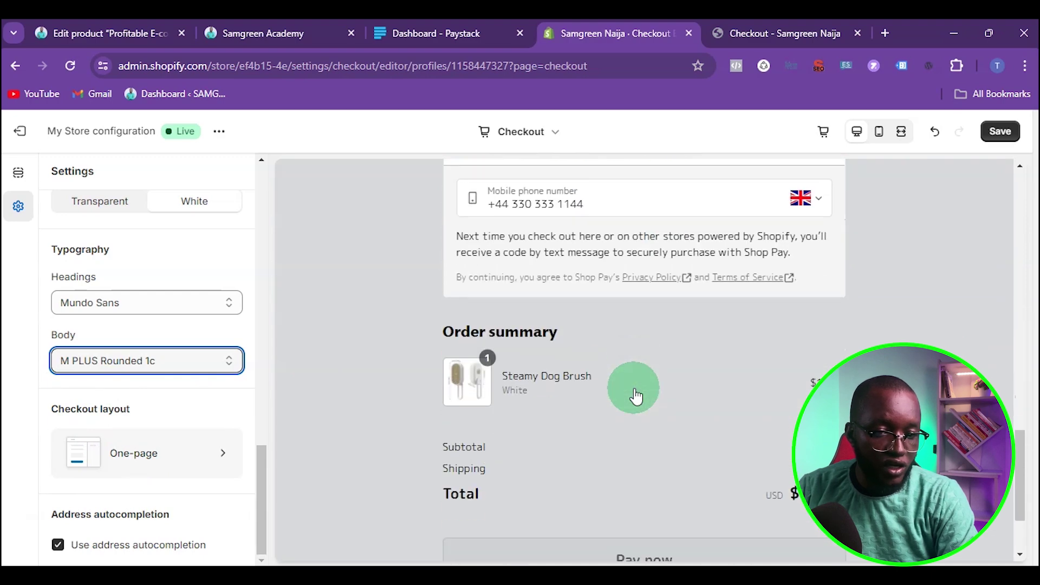
scroll(633, 396, "up", 5)
scroll(629, 389, "down", 10)
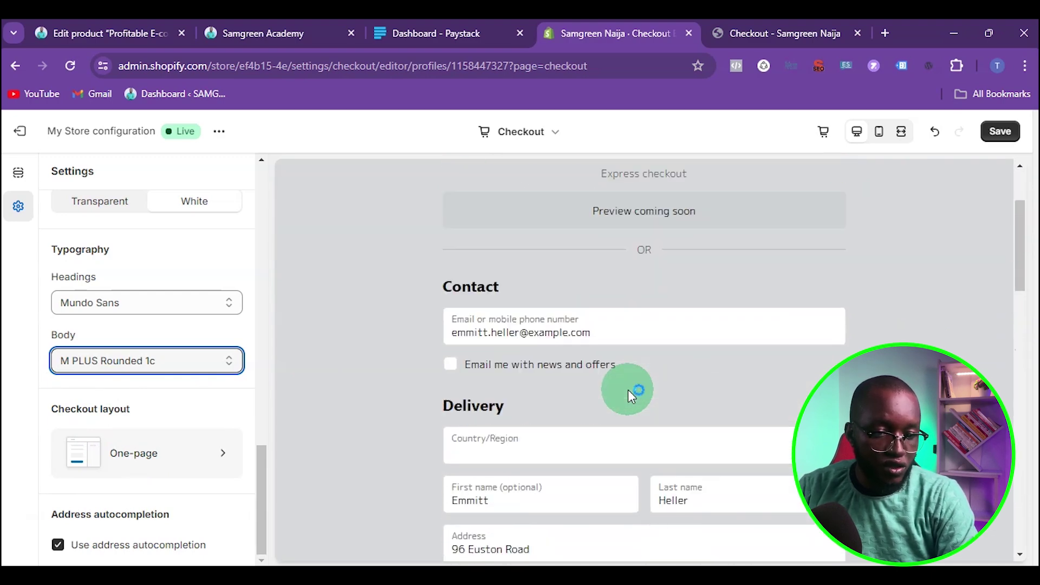
scroll(629, 393, "up", 5)
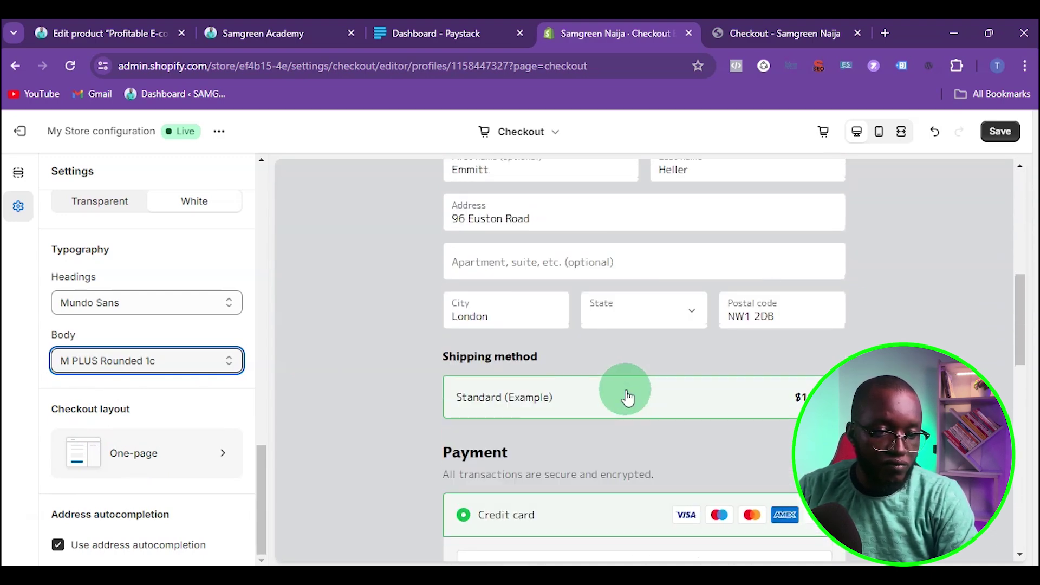
scroll(627, 395, "down", 7)
scroll(623, 390, "down", 6)
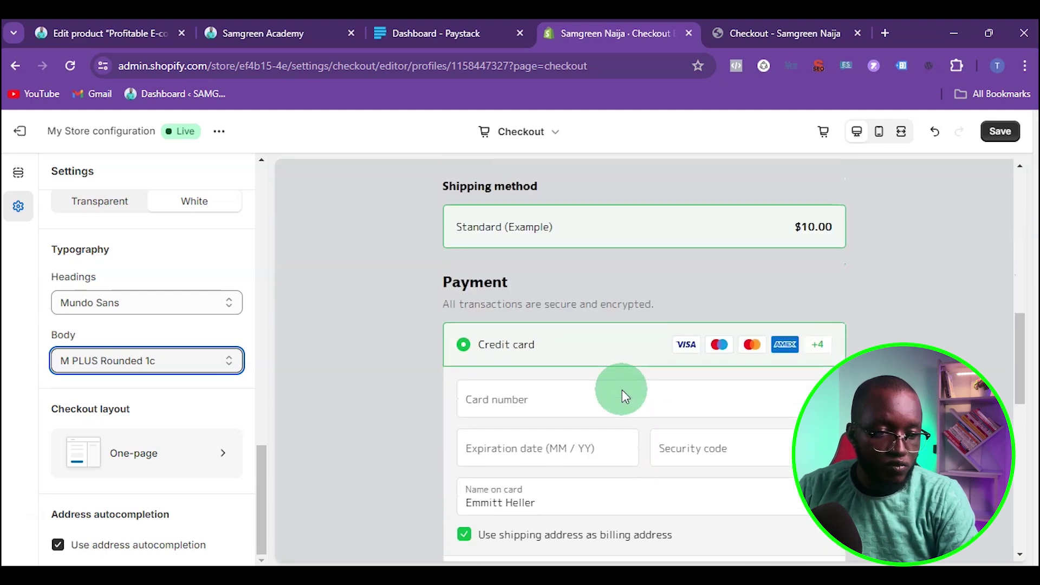
left_click(484, 302)
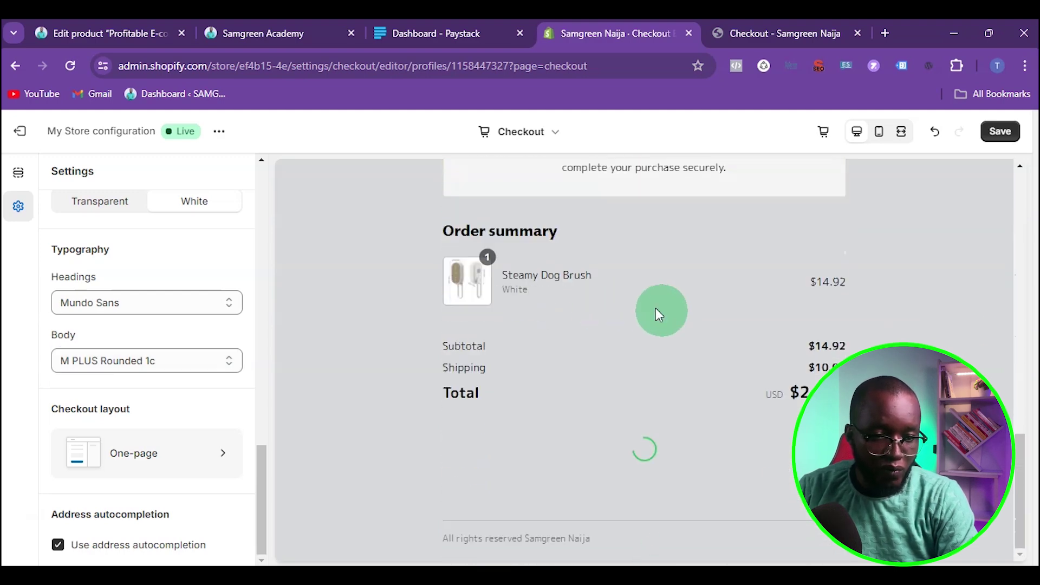
scroll(721, 353, "up", 4)
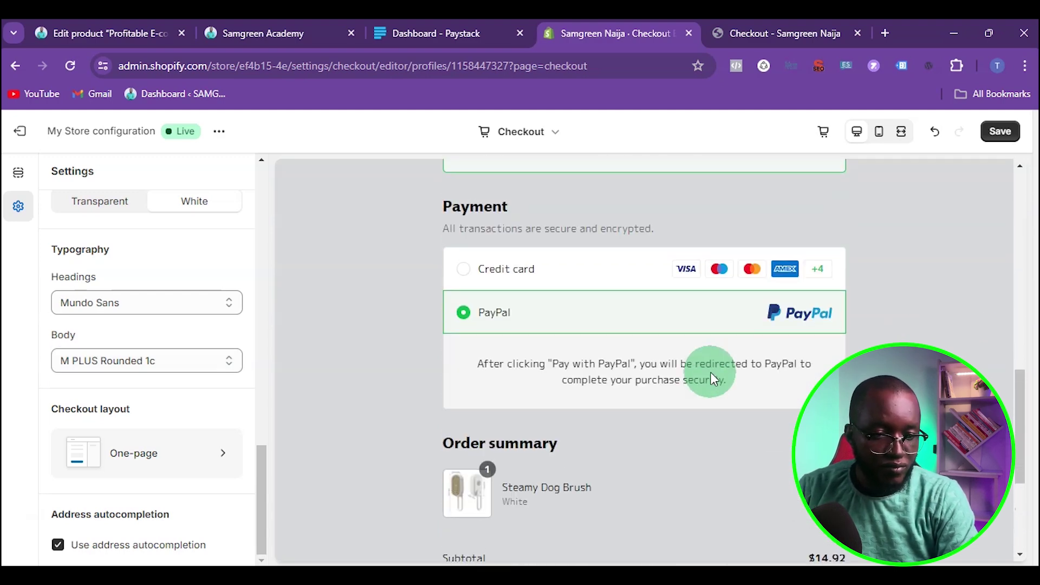
scroll(710, 372, "down", 4)
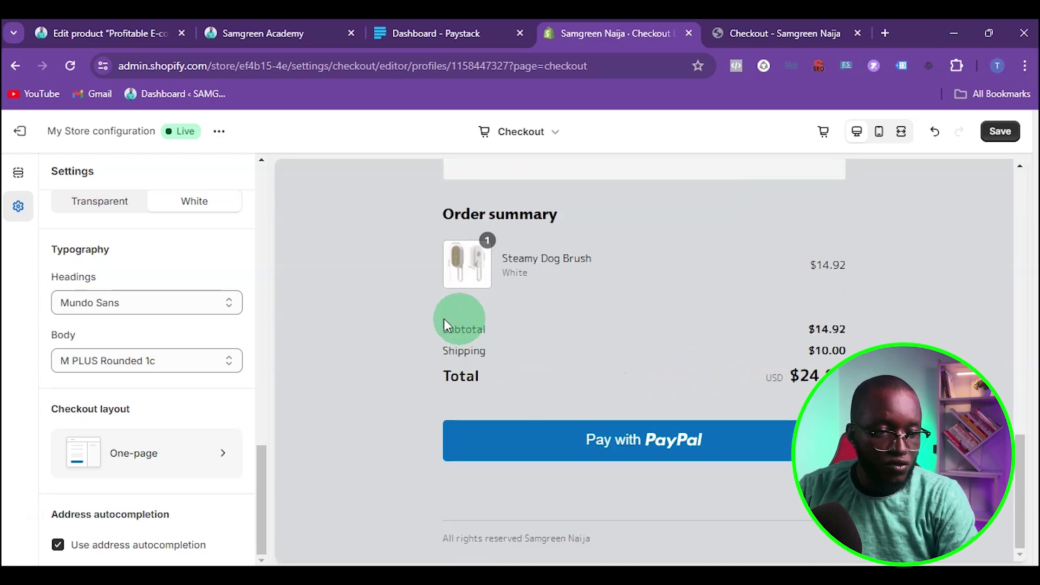
Try the three-page checkout layout and advance the preview to the shipping step.
left_click(139, 455)
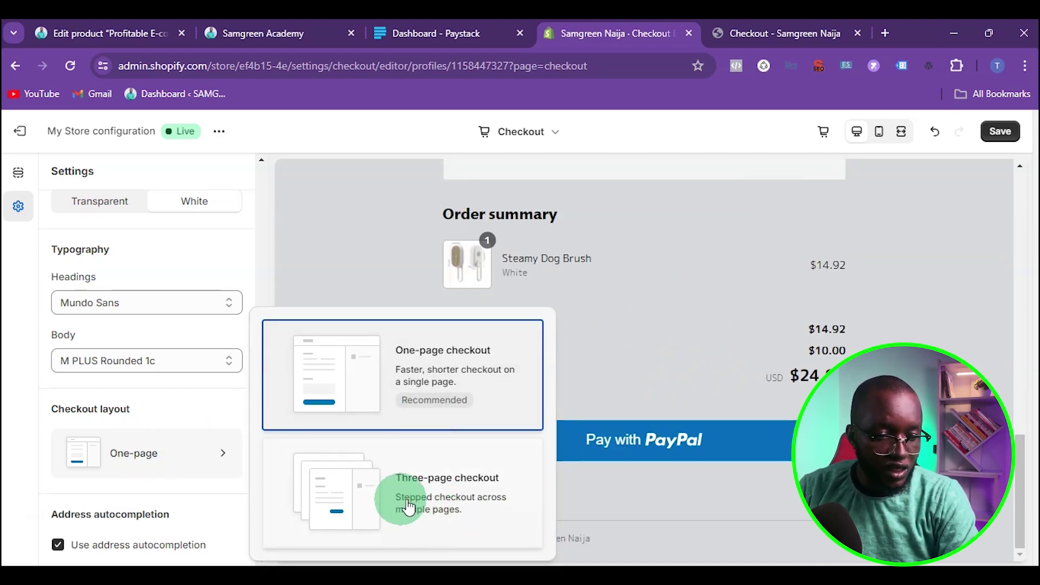
left_click(453, 495)
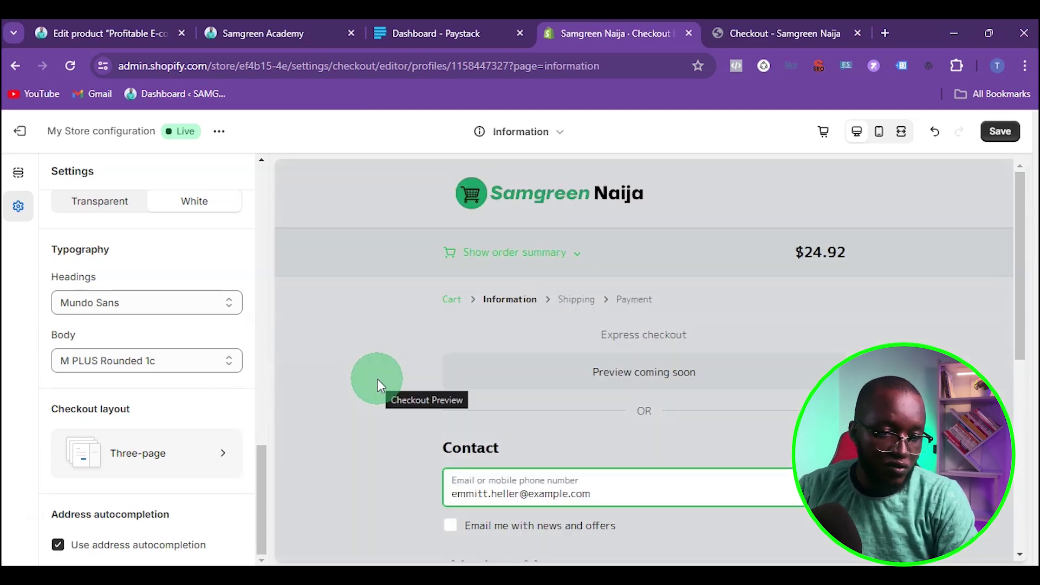
scroll(576, 413, "down", 5)
scroll(576, 413, "down", 2)
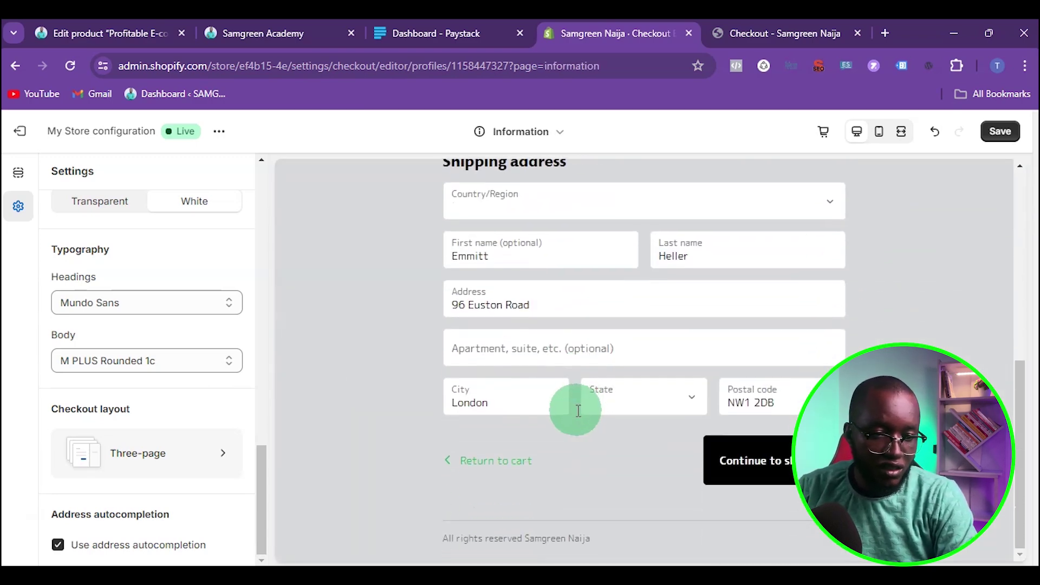
left_click(778, 455)
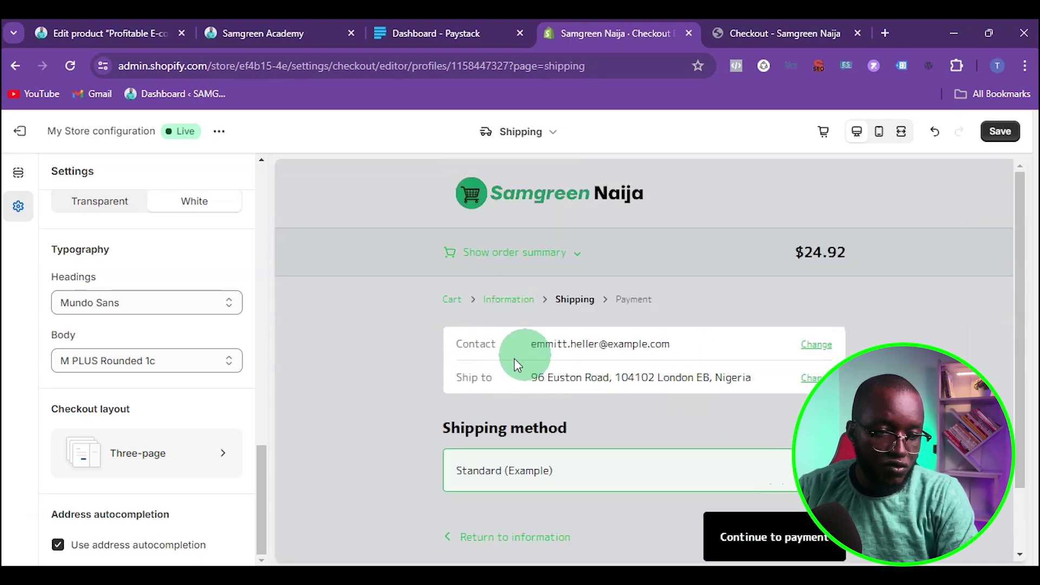
Change the checkout layout to One-page checkout.
scroll(603, 291, "down", 3)
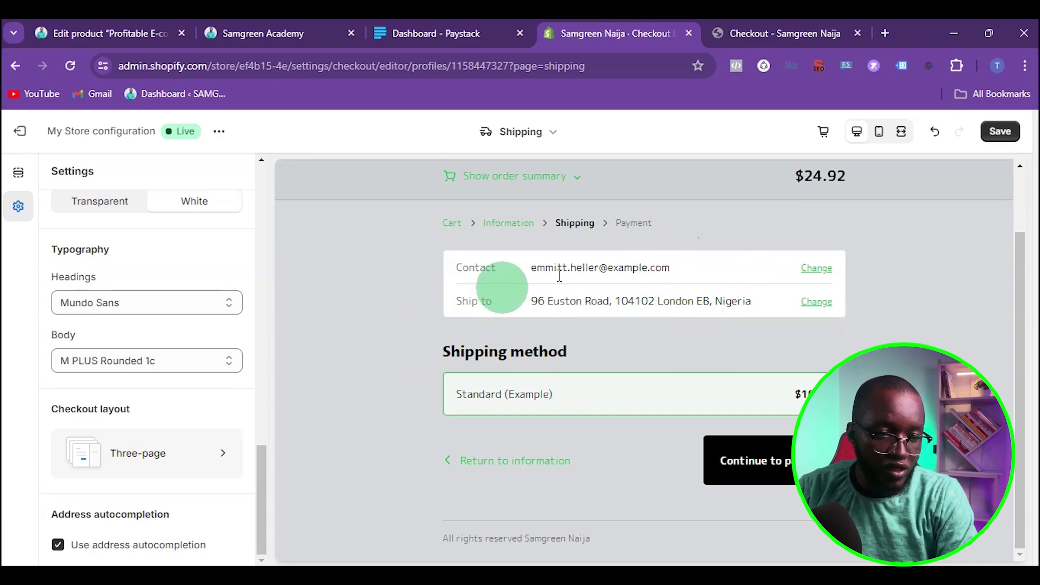
left_click(142, 455)
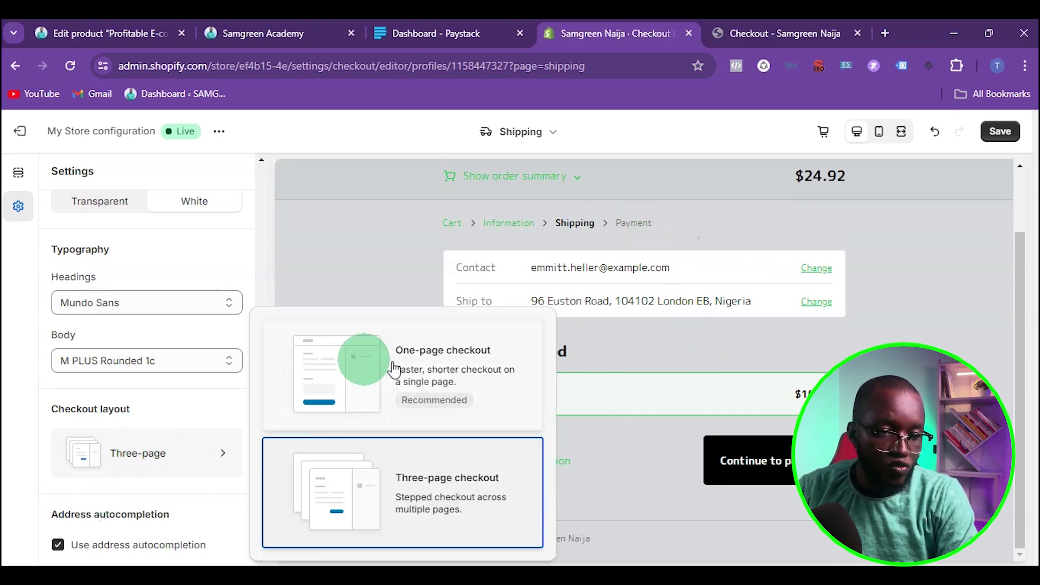
left_click(412, 374)
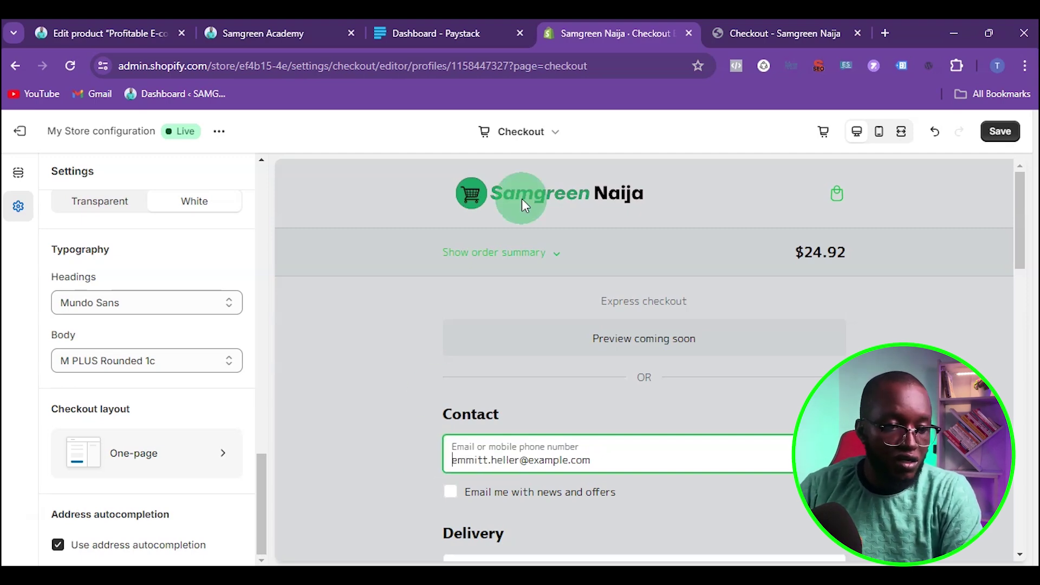
Set the Background 1 checkout form colour to black #000000.
scroll(140, 456, "up", 1)
scroll(138, 446, "up", 10)
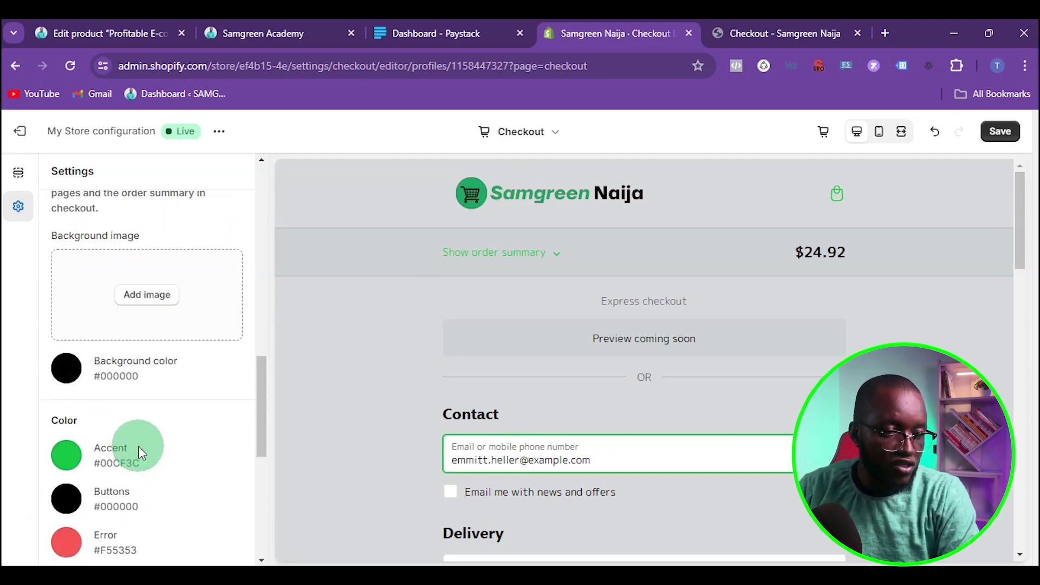
scroll(168, 315, "up", 3)
scroll(168, 316, "up", 4)
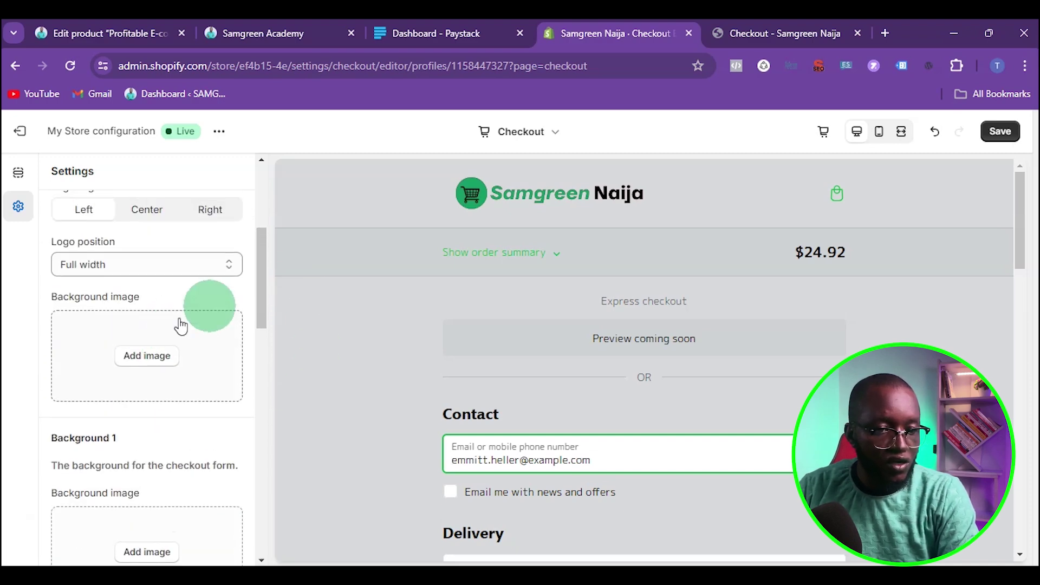
scroll(171, 335, "up", 4)
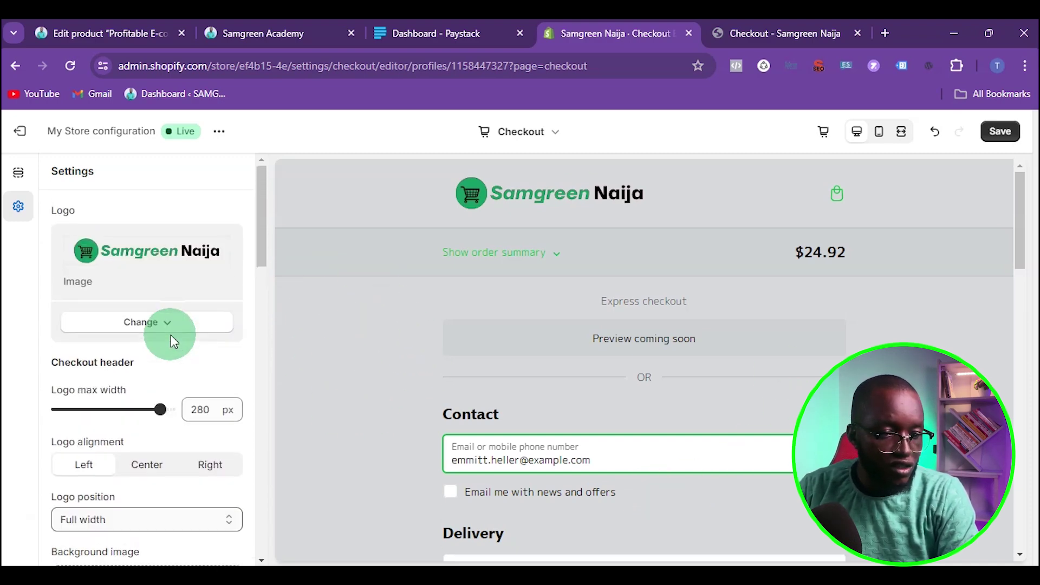
scroll(170, 335, "down", 8)
scroll(171, 334, "down", 3)
left_click(66, 269)
left_click_drag(161, 351, 22, 501)
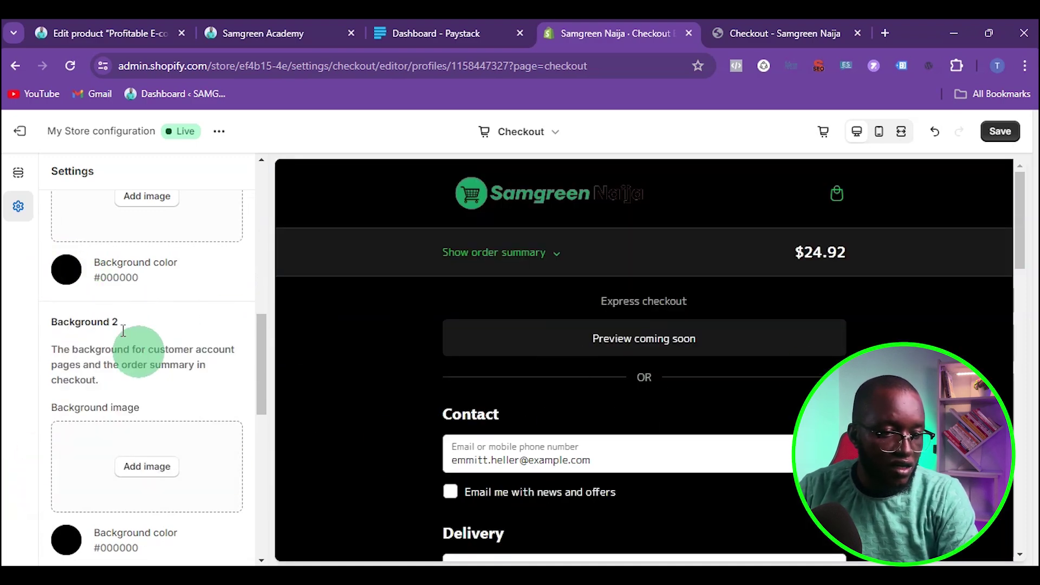
Change the Buttons colour to bright green #26FF01 and save.
scroll(141, 346, "down", 4)
scroll(715, 365, "down", 8)
scroll(713, 365, "down", 8)
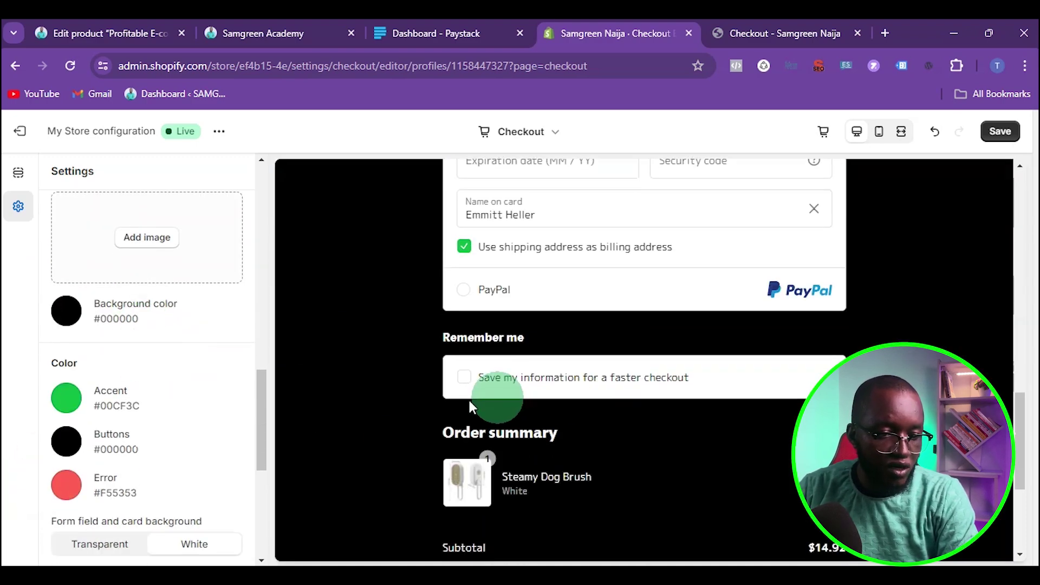
scroll(73, 424, "down", 2)
left_click(67, 365)
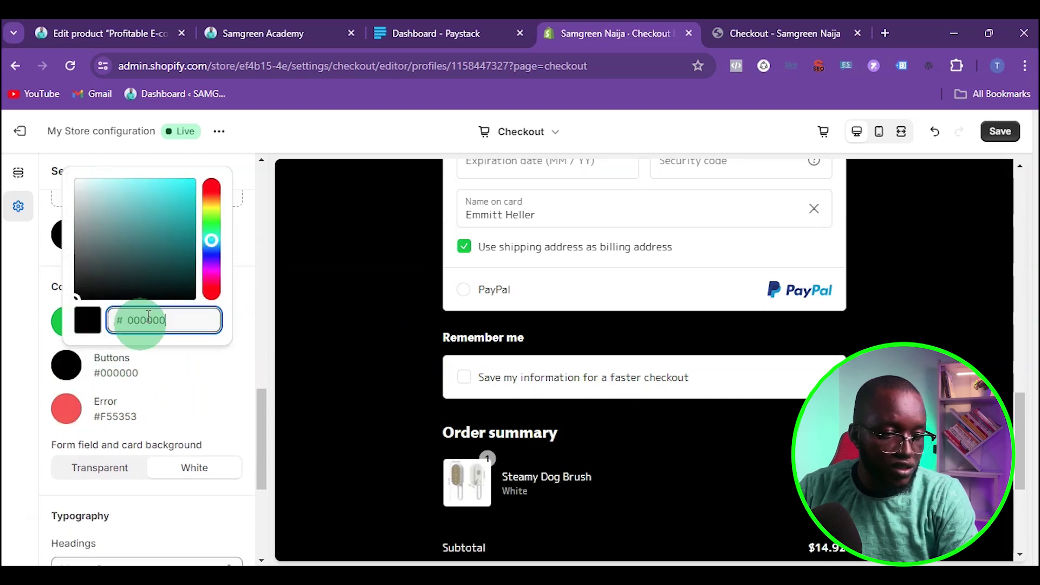
left_click_drag(161, 268, 144, 255)
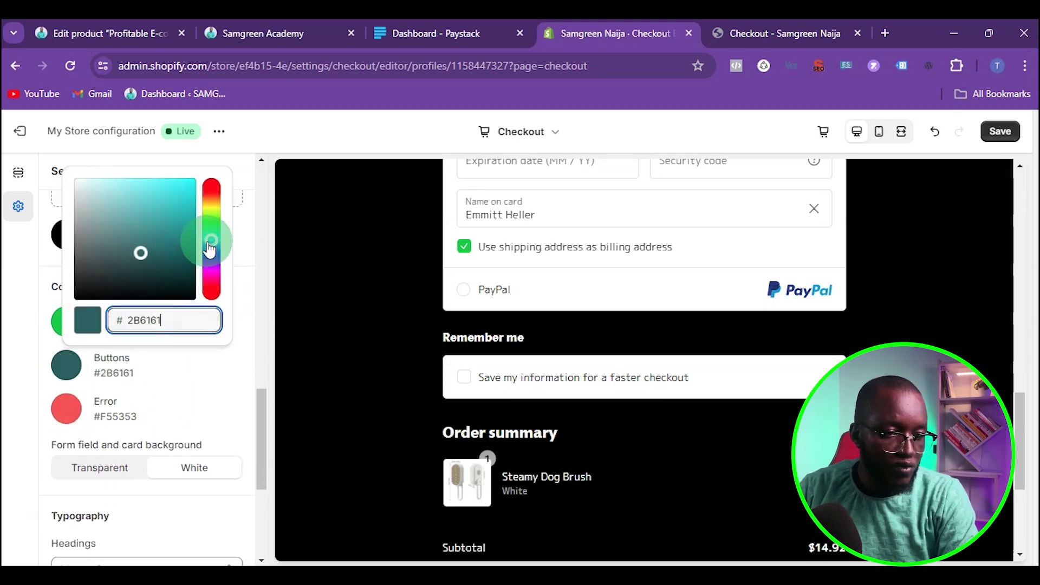
left_click_drag(210, 241, 212, 228)
left_click_drag(142, 248, 189, 195)
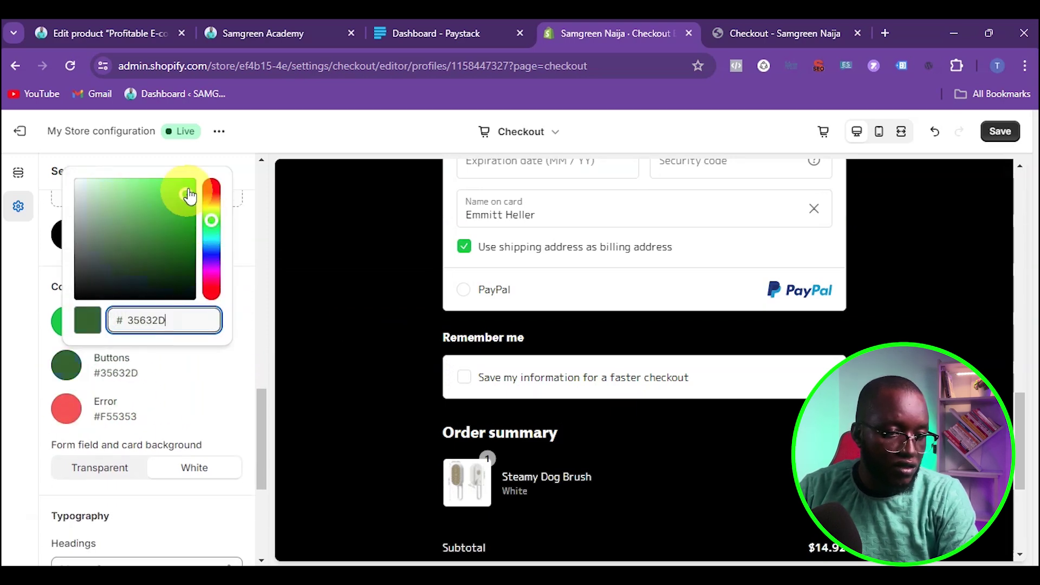
left_click(995, 140)
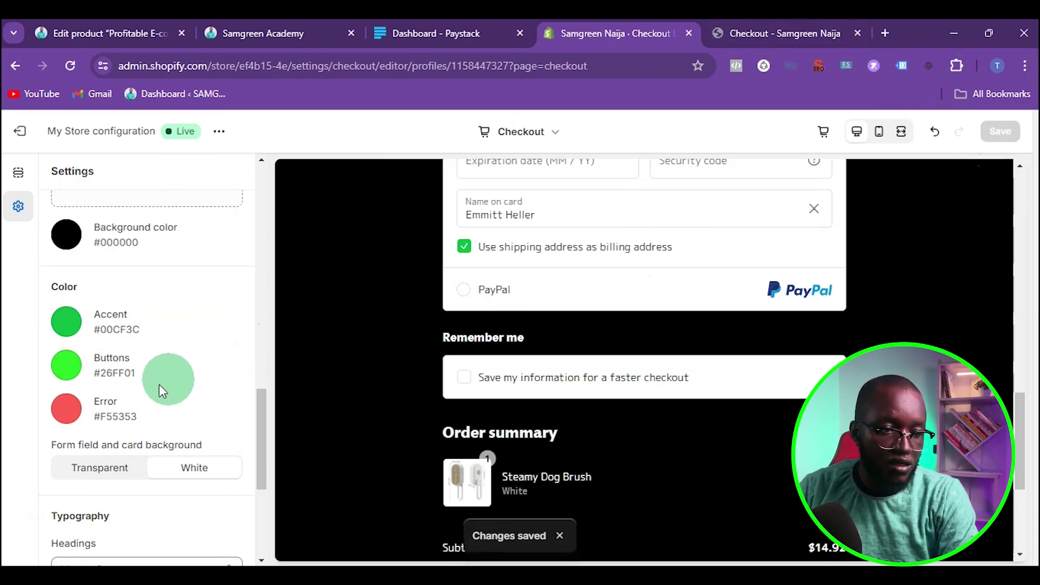
Set the Background 2 order summary colour to light grey #DCDCDC and save.
scroll(138, 381, "up", 5)
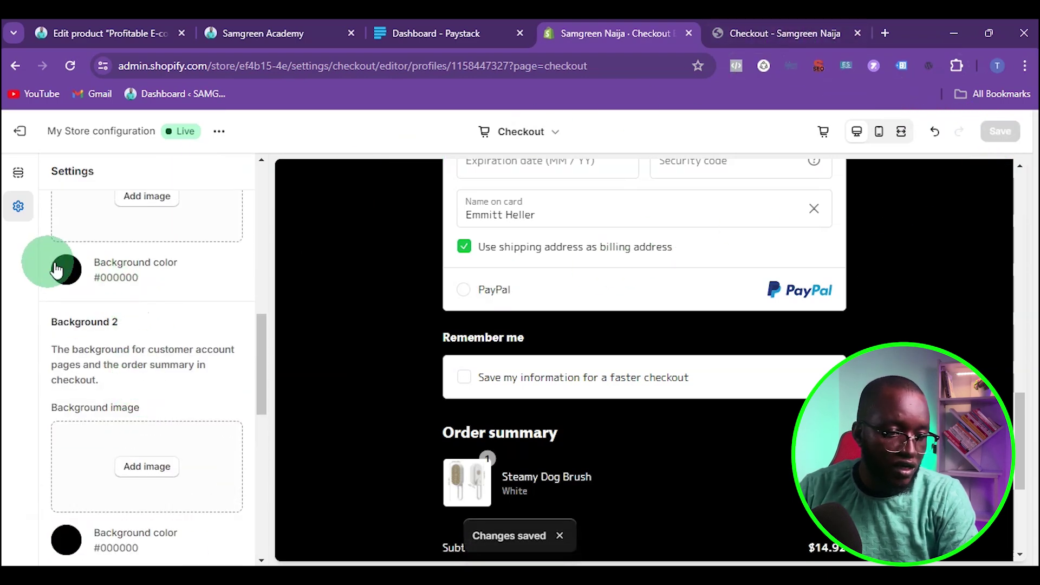
scroll(51, 412, "down", 3)
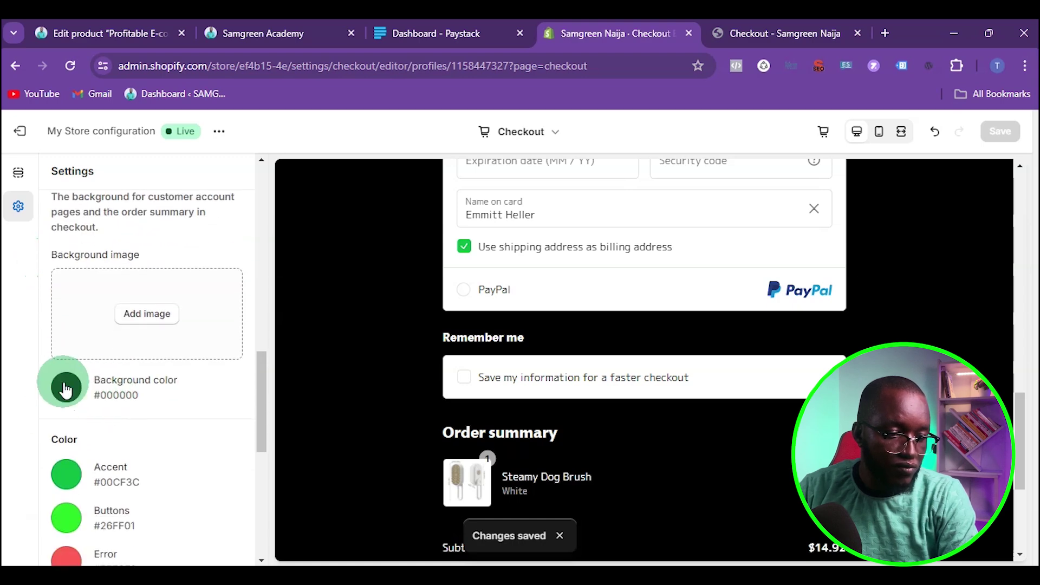
left_click(66, 389)
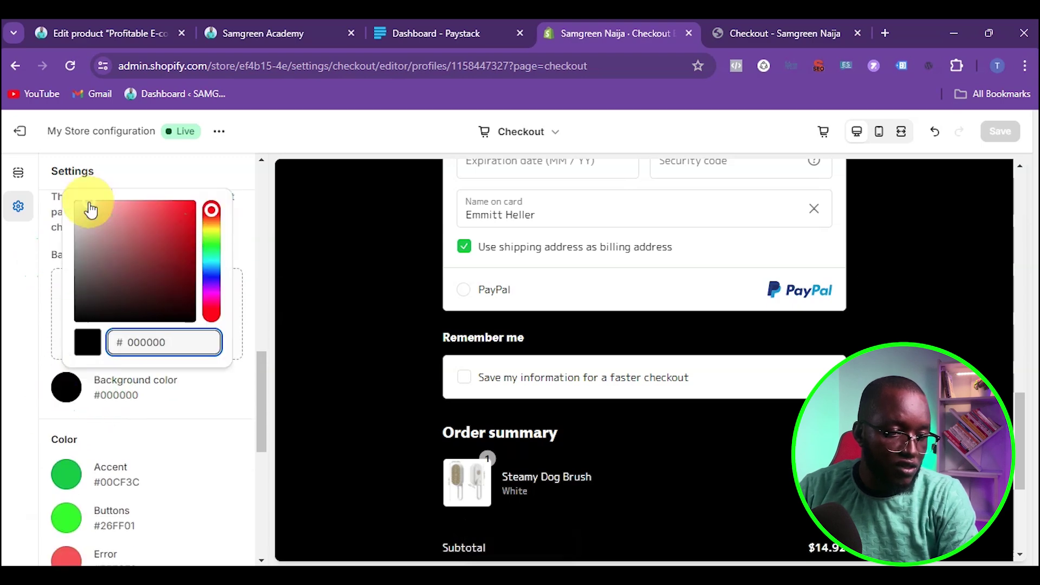
key("ctrl+a")
type("D5D1D1")
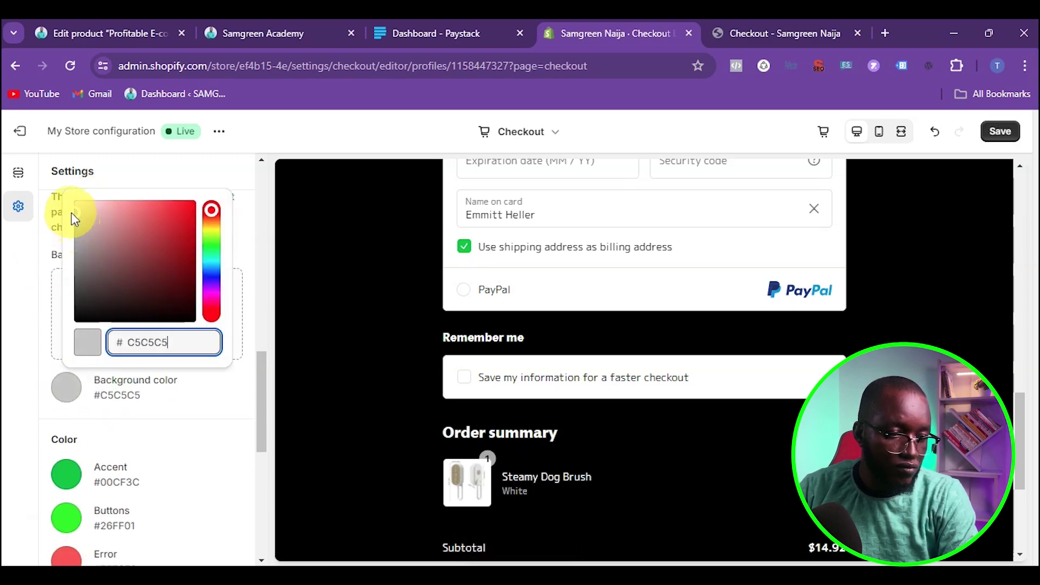
key("ctrl+a")
type("EAEAEA")
key("ctrl+a")
type("DCDCDC")
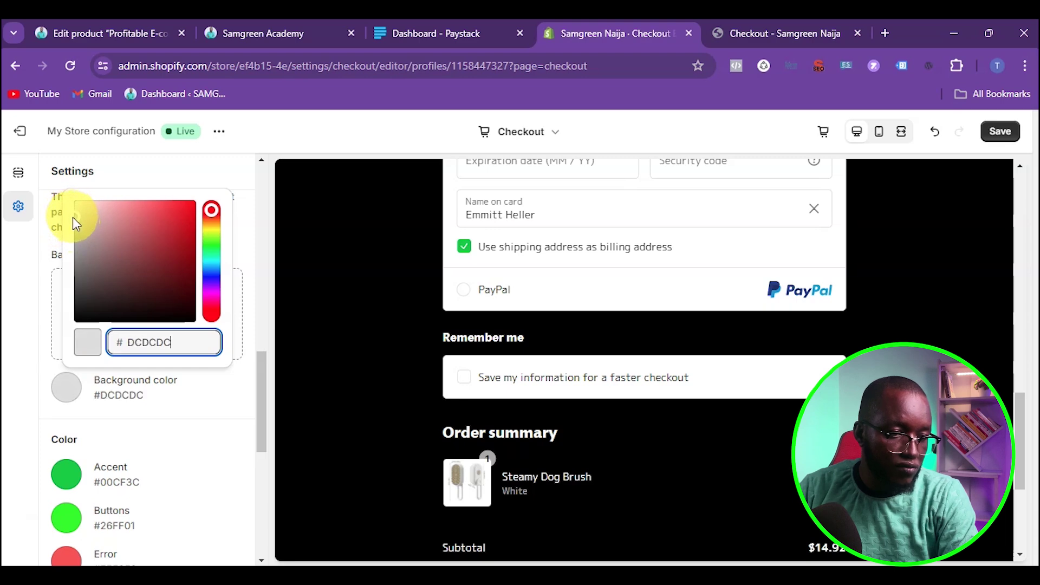
left_click_drag(211, 212, 217, 257)
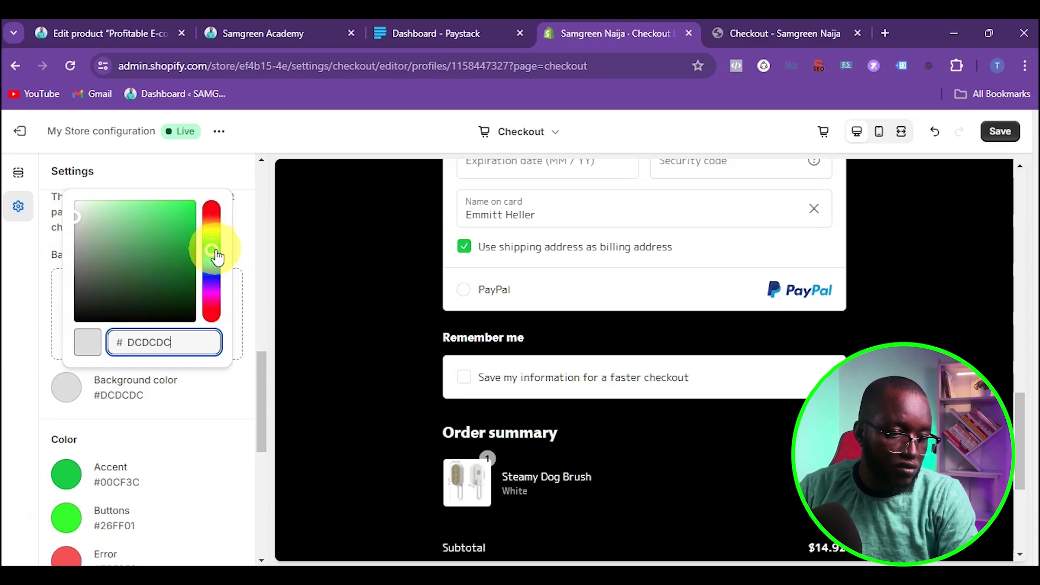
left_click(1000, 131)
Reload the live checkout and test the bright green Pay now button.
left_click(788, 31)
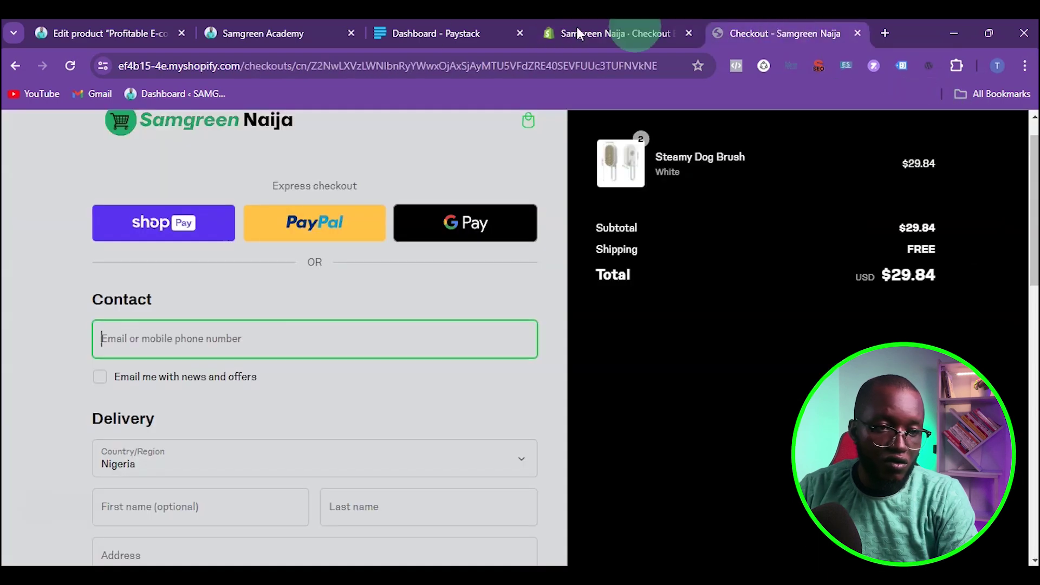
left_click(62, 65)
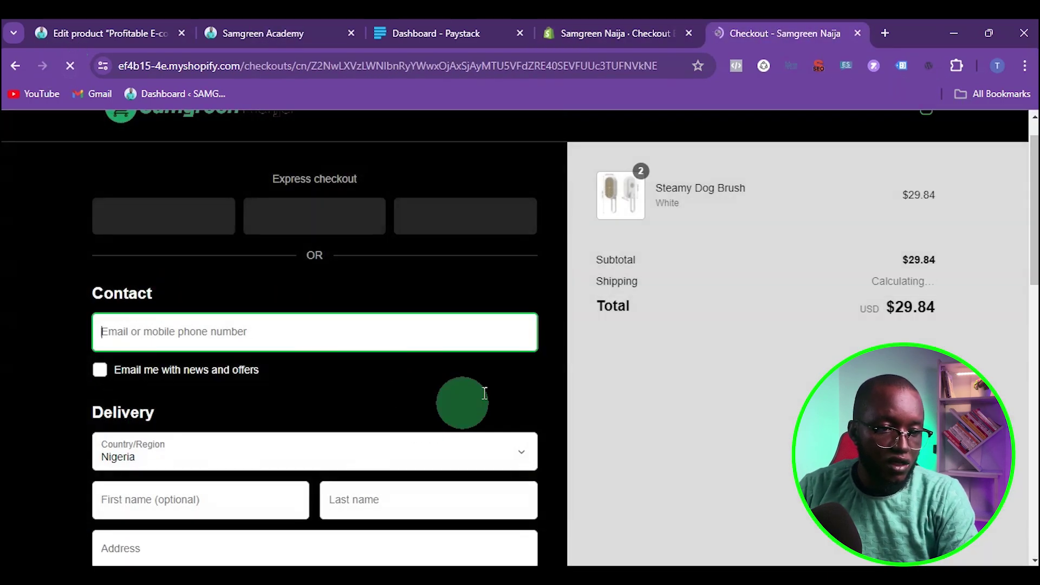
scroll(258, 274, "down", 15)
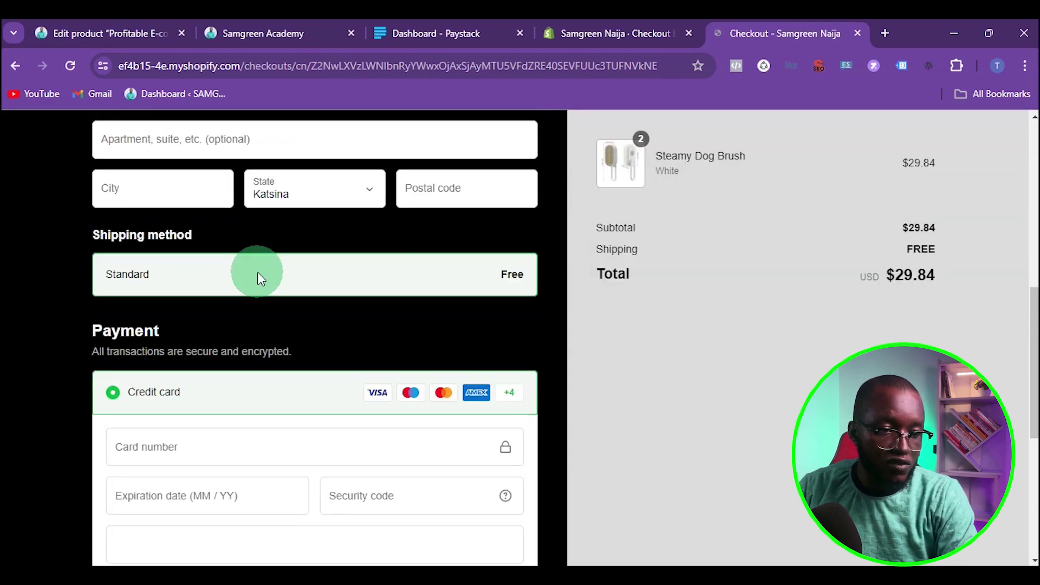
left_click(293, 451)
left_click(196, 417)
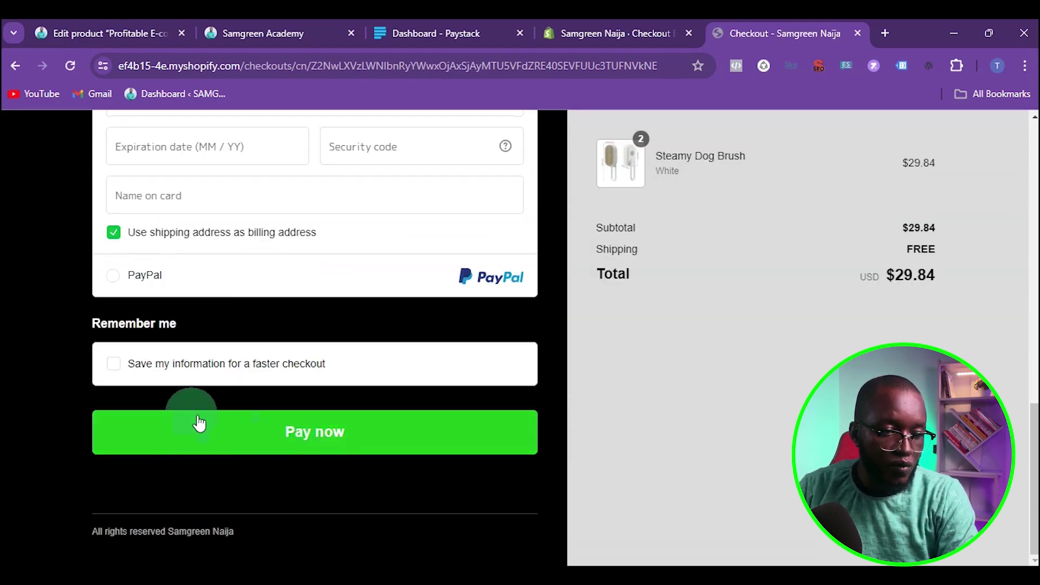
left_click(290, 414)
scroll(291, 407, "down", 5)
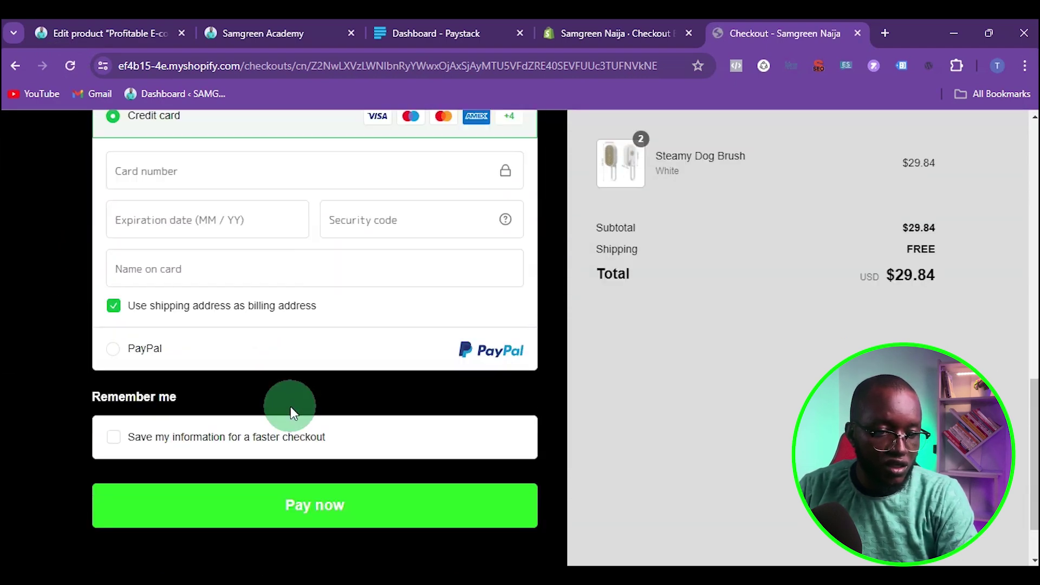
left_click(269, 437)
scroll(378, 358, "down", 4)
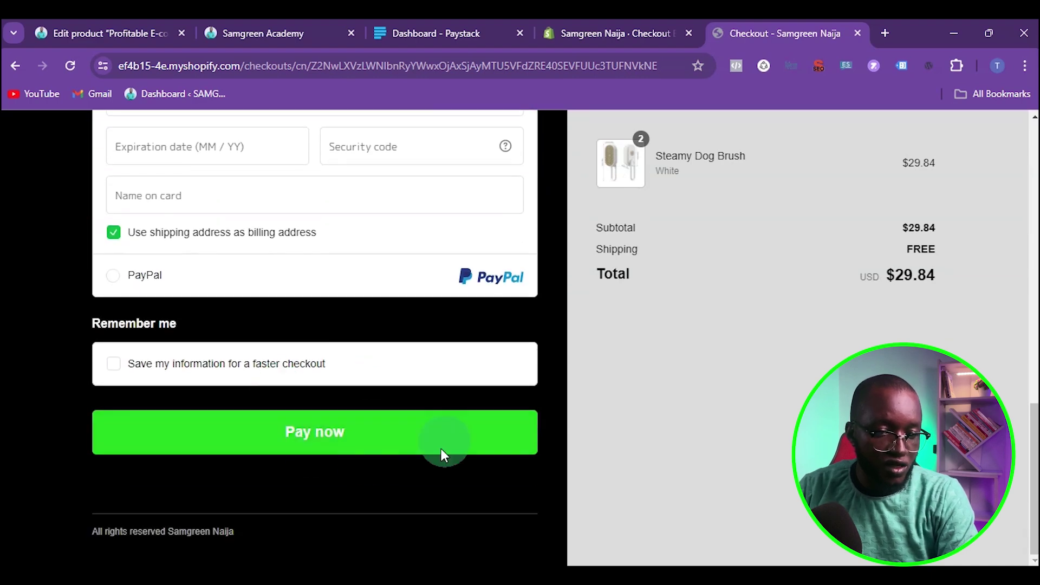